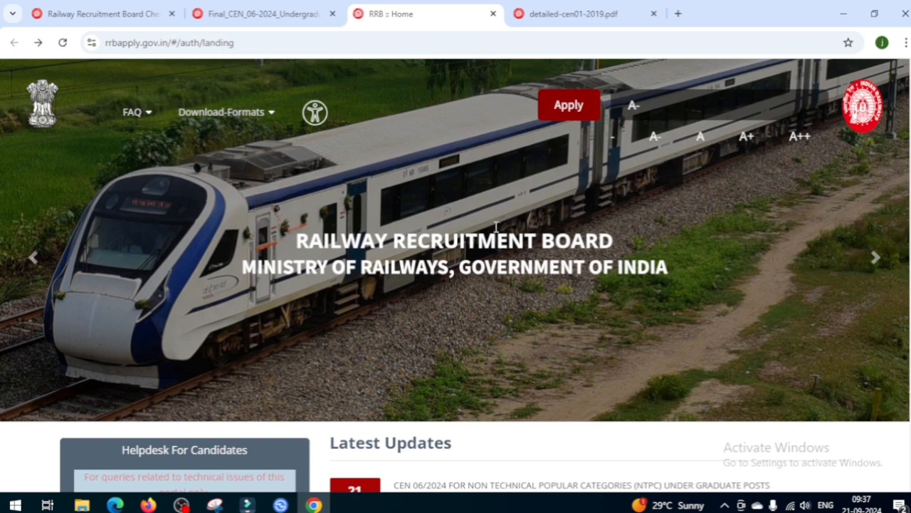
Review the opening and closing dates for online registration in the CEN 06/2024 undergraduate notice PDF.
{"action": "left_click", "coordinate": [276, 17]}
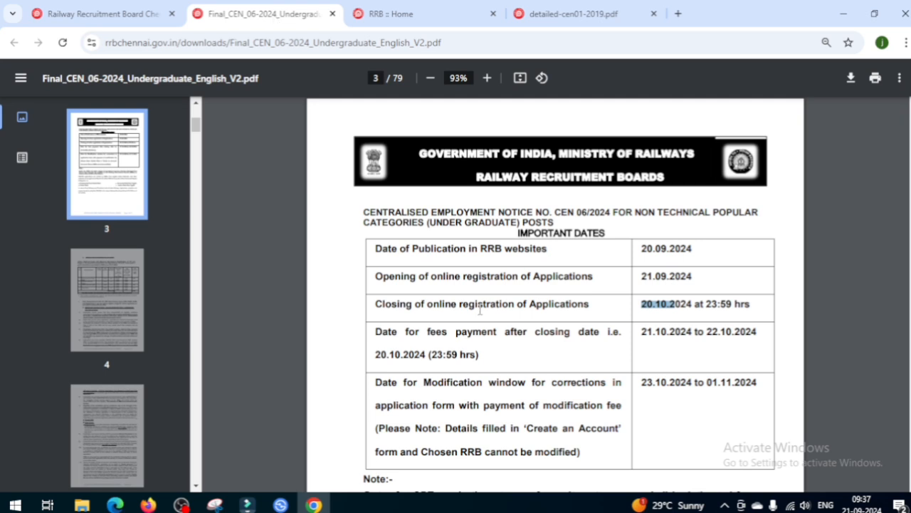
{"action": "left_click", "coordinate": [639, 305]}
{"action": "left_click_drag", "start_coordinate": [639, 305], "coordinate": [692, 306]}
{"action": "left_click_drag", "start_coordinate": [641, 277], "coordinate": [703, 277]}
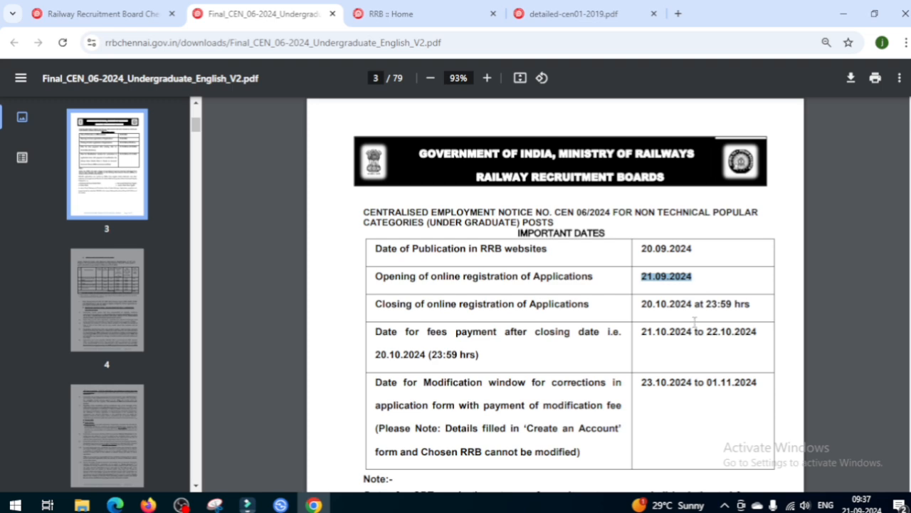
{"action": "left_click_drag", "start_coordinate": [640, 304], "coordinate": [680, 305]}
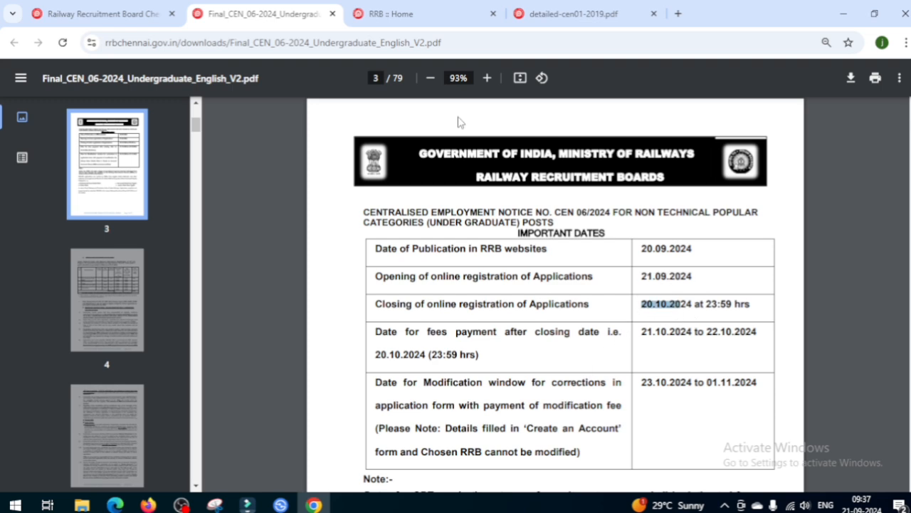
Open the Create An Account form on the RRB application site and dismiss its notice about existing accounts.
{"action": "left_click", "coordinate": [417, 14]}
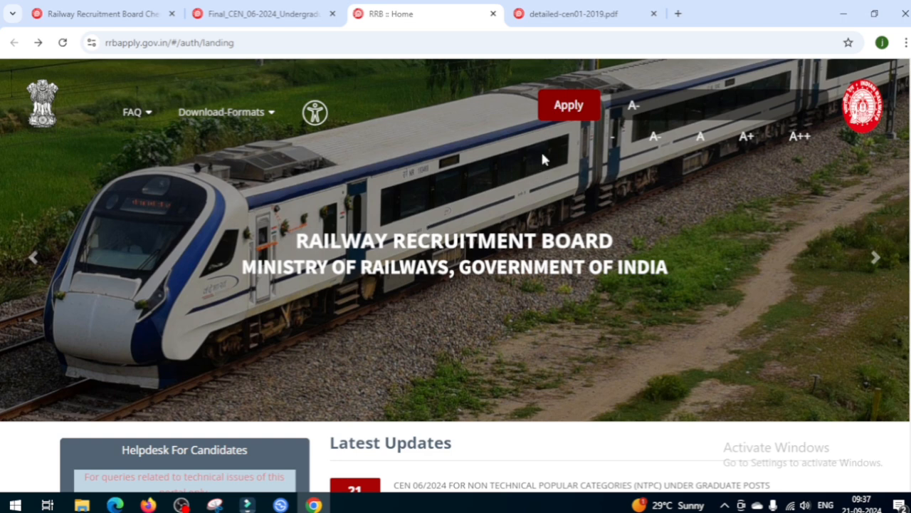
{"action": "left_click", "coordinate": [570, 116]}
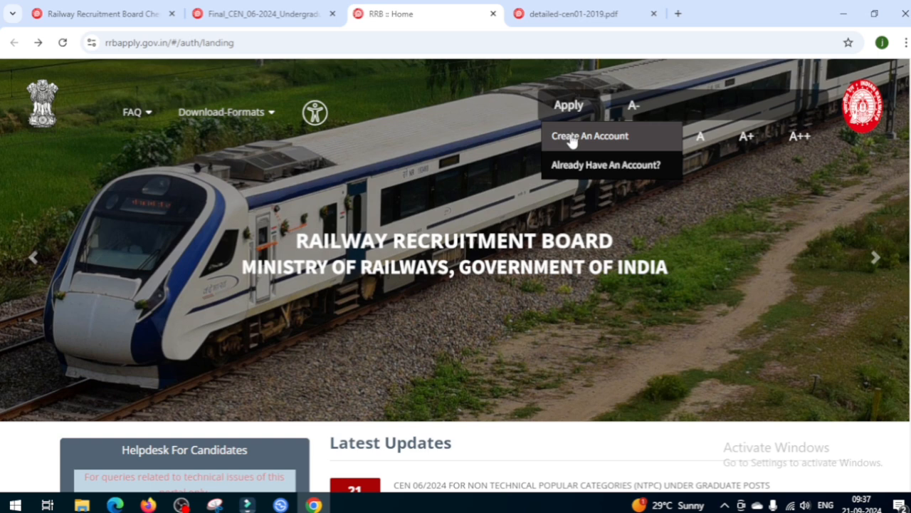
{"action": "left_click", "coordinate": [570, 136]}
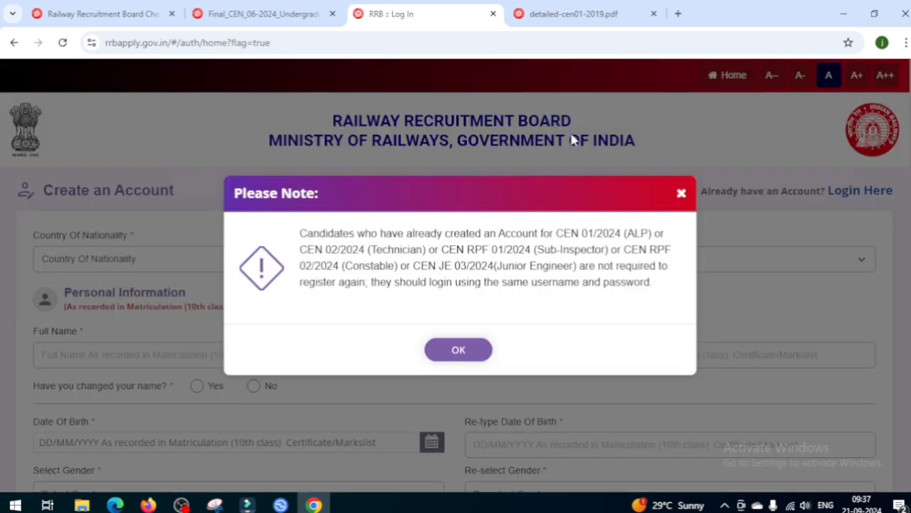
{"action": "left_click", "coordinate": [459, 349]}
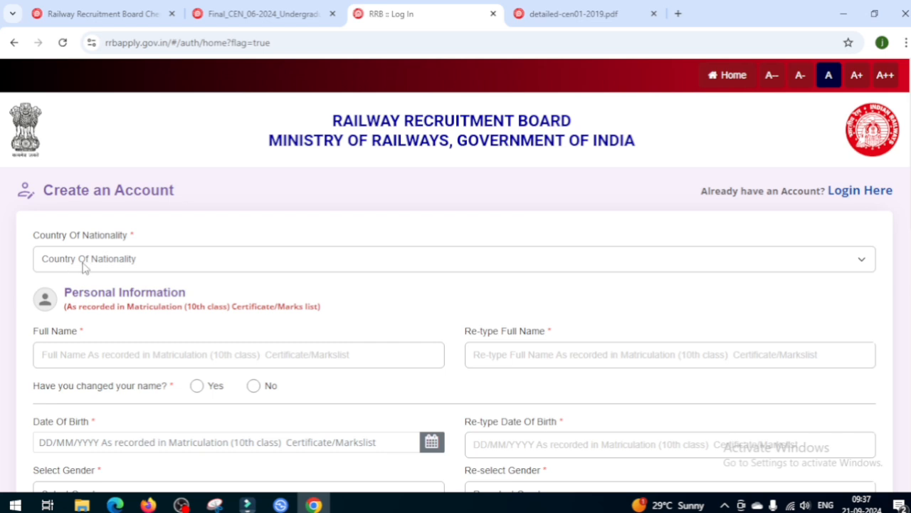
Set the country of nationality to India in the account form.
{"action": "left_click", "coordinate": [459, 269]}
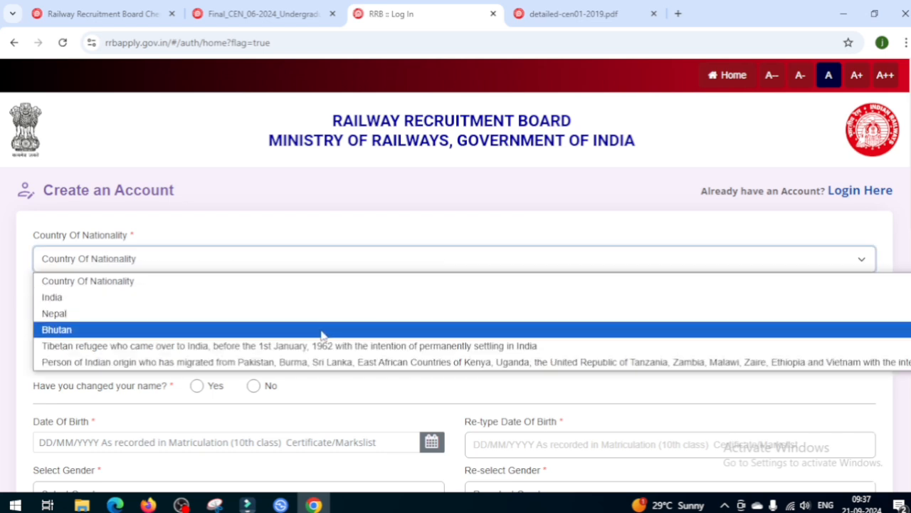
{"action": "left_click", "coordinate": [254, 298]}
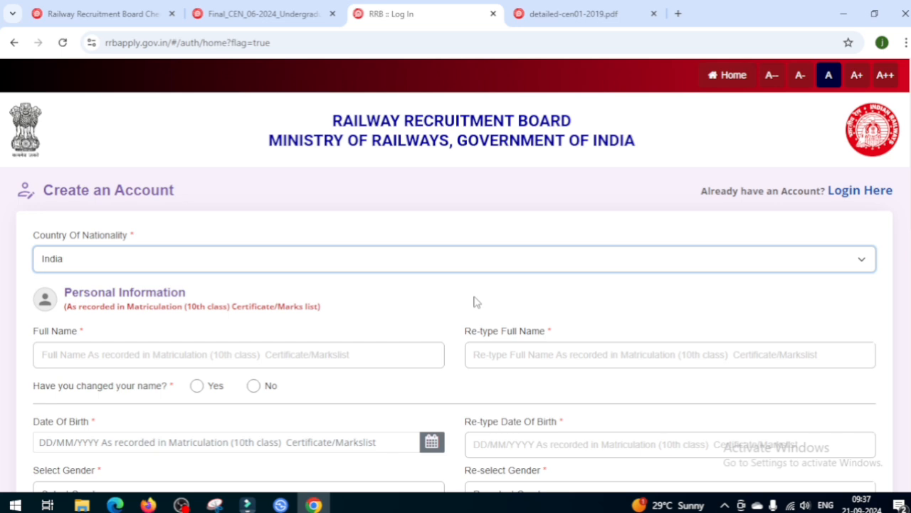
{"action": "left_click", "coordinate": [325, 303]}
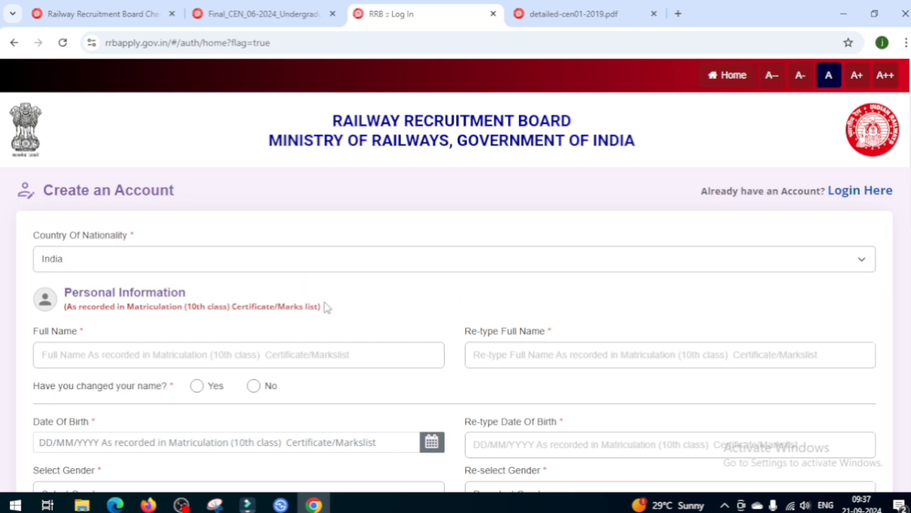
{"action": "scroll", "coordinate": [330, 316], "scroll_direction": "down", "scroll_amount": 1}
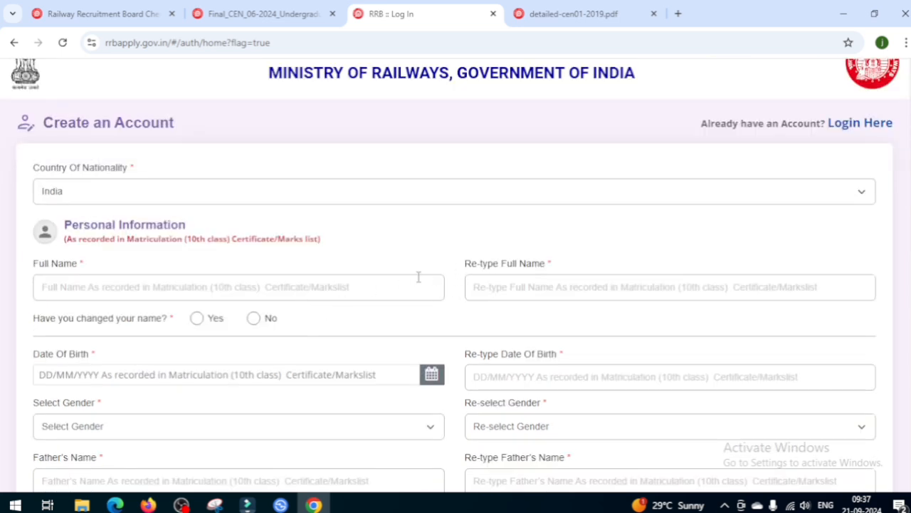
{"action": "left_click", "coordinate": [180, 291]}
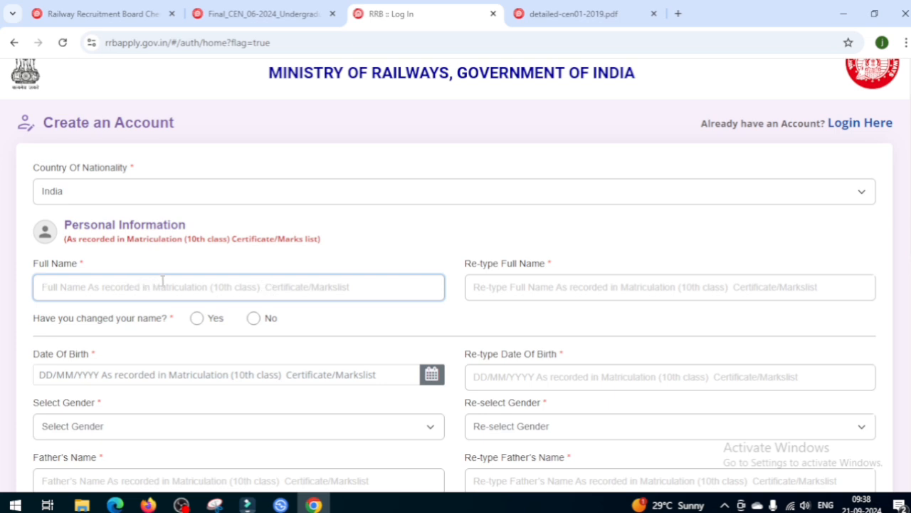
{"action": "left_click", "coordinate": [511, 289]}
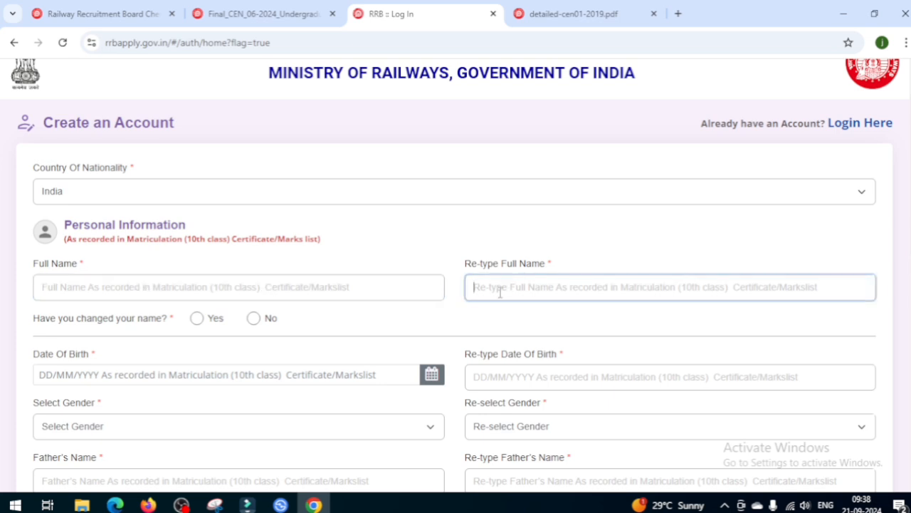
{"action": "type", "text": "MOHAN"}
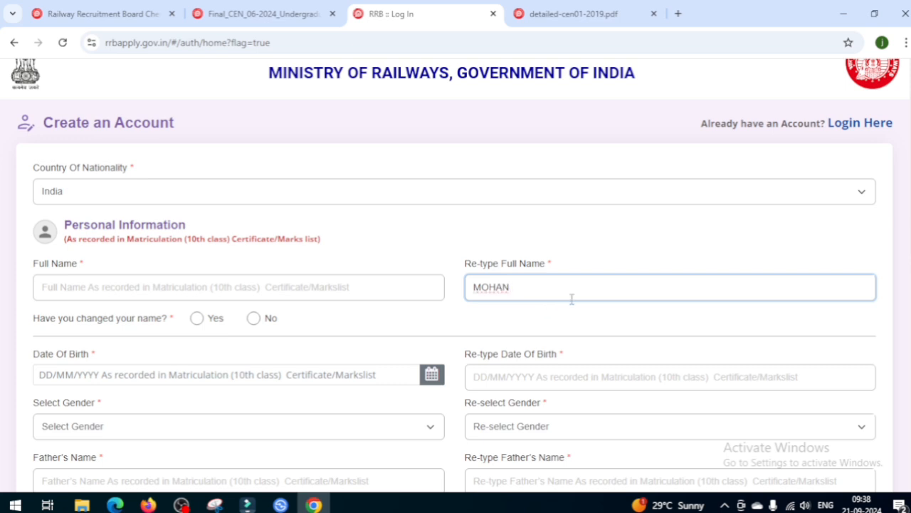
{"action": "key", "text": "BackSpace"}
{"action": "key", "text": "BackSpace"}
{"action": "key", "text": "BackSpace"}
{"action": "key", "text": "BackSpace"}
{"action": "key", "text": "BackSpace"}
{"action": "key", "text": "BackSpace"}
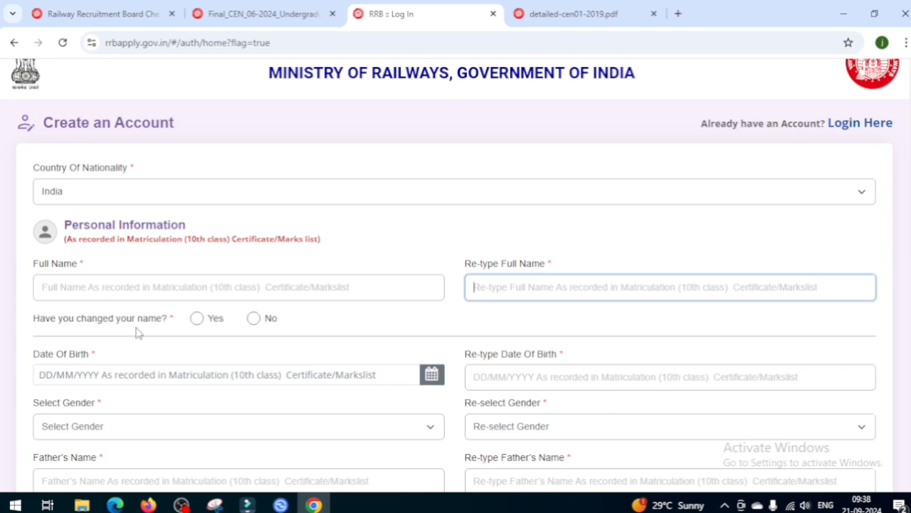
Answer No to the question about having changed your name.
{"action": "left_click", "coordinate": [254, 318]}
{"action": "scroll", "coordinate": [141, 404], "scroll_direction": "down", "scroll_amount": 1}
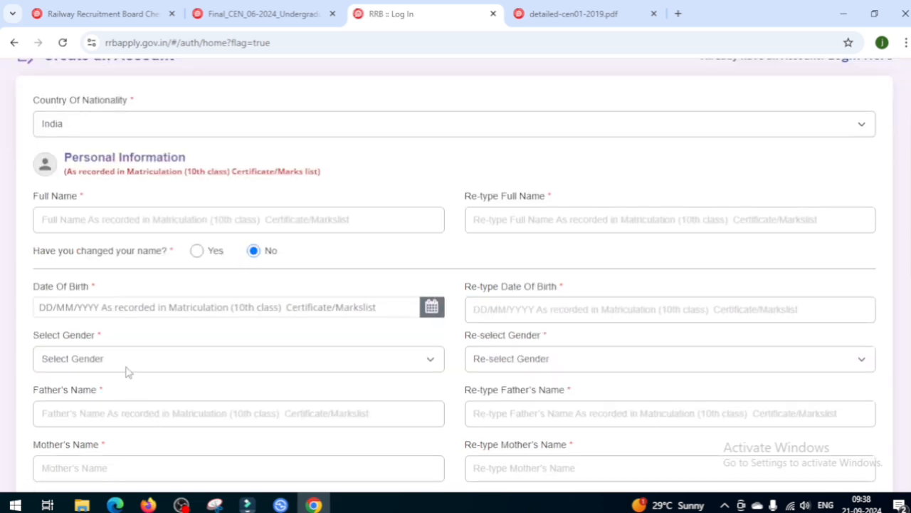
{"action": "left_click", "coordinate": [283, 309]}
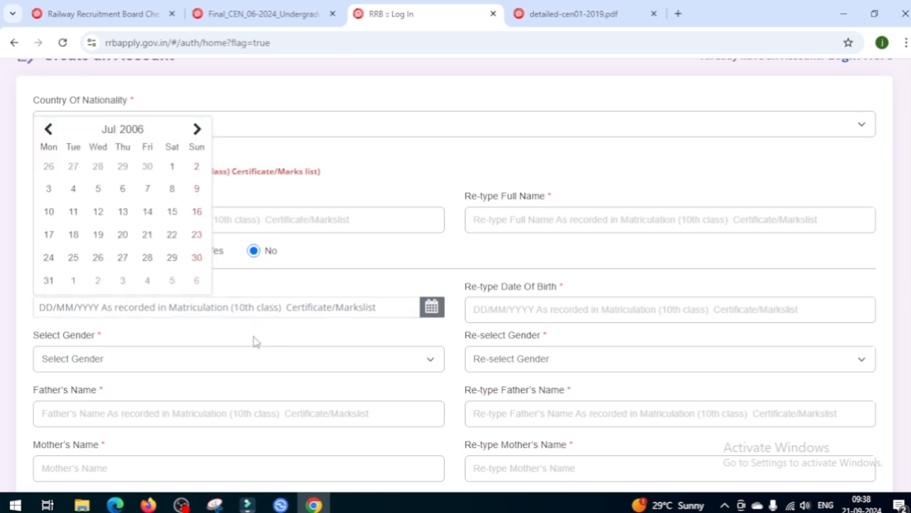
{"action": "left_click", "coordinate": [256, 339]}
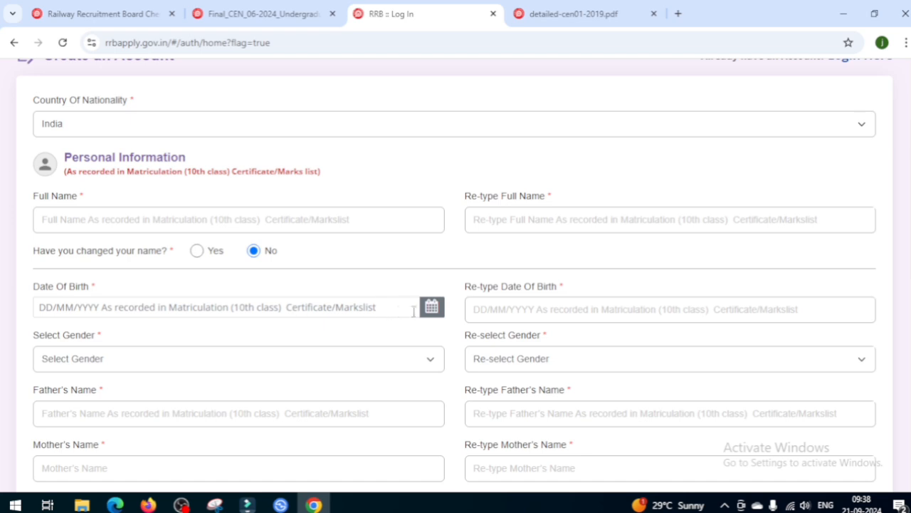
{"action": "left_click", "coordinate": [525, 308]}
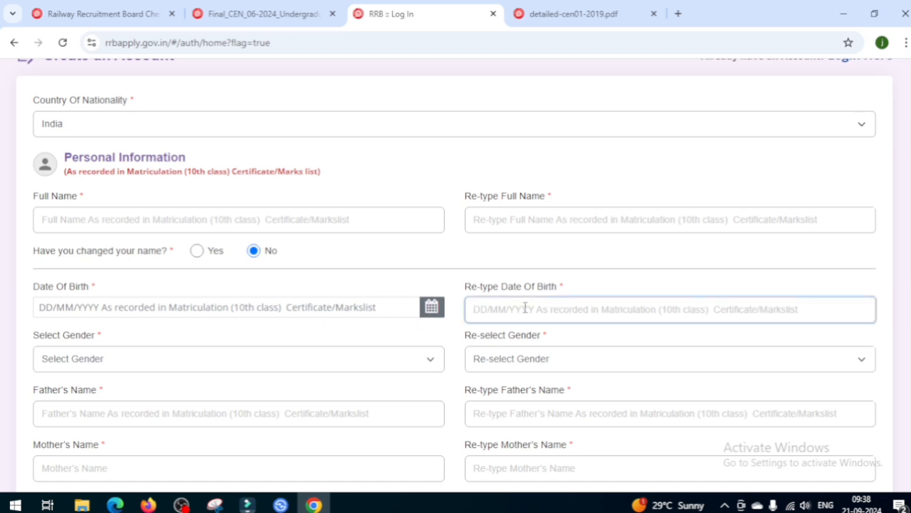
{"action": "left_click", "coordinate": [368, 314]}
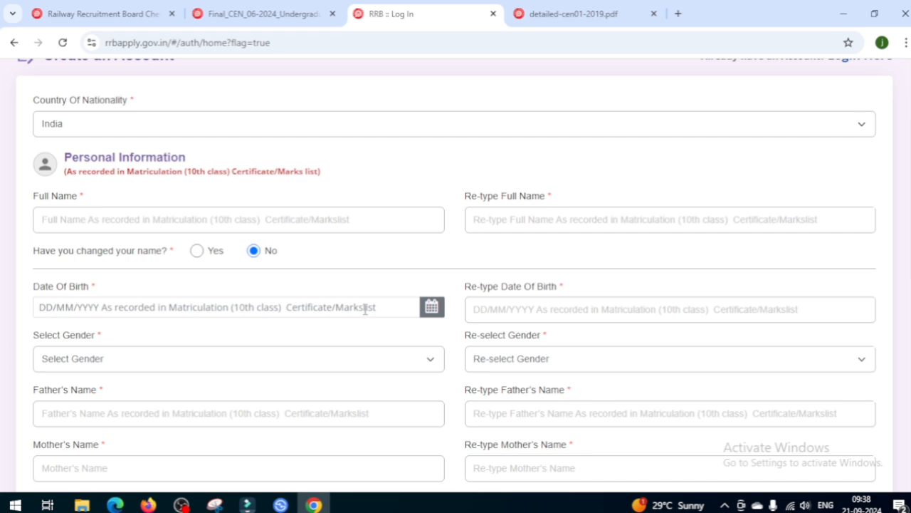
Choose the candidate's date of birth from the calendar of the Date Of Birth field.
{"action": "left_click", "coordinate": [429, 312]}
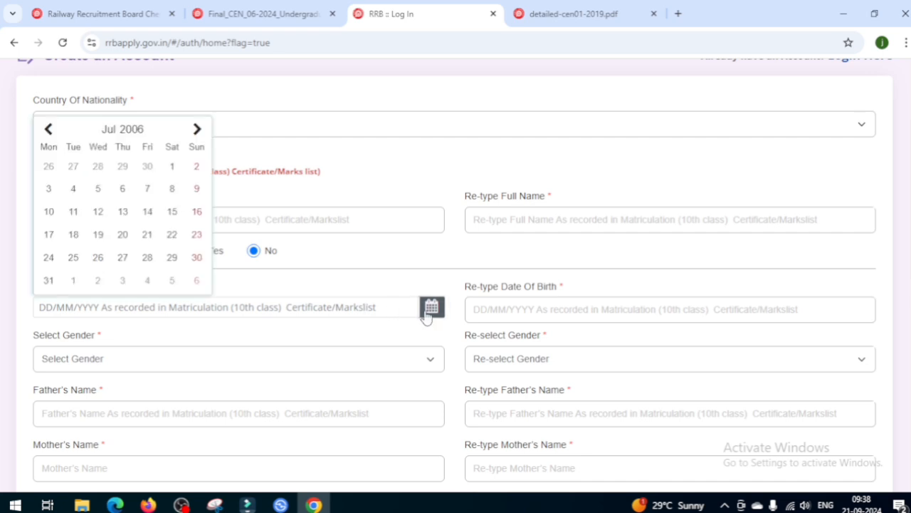
{"action": "left_click", "coordinate": [130, 133]}
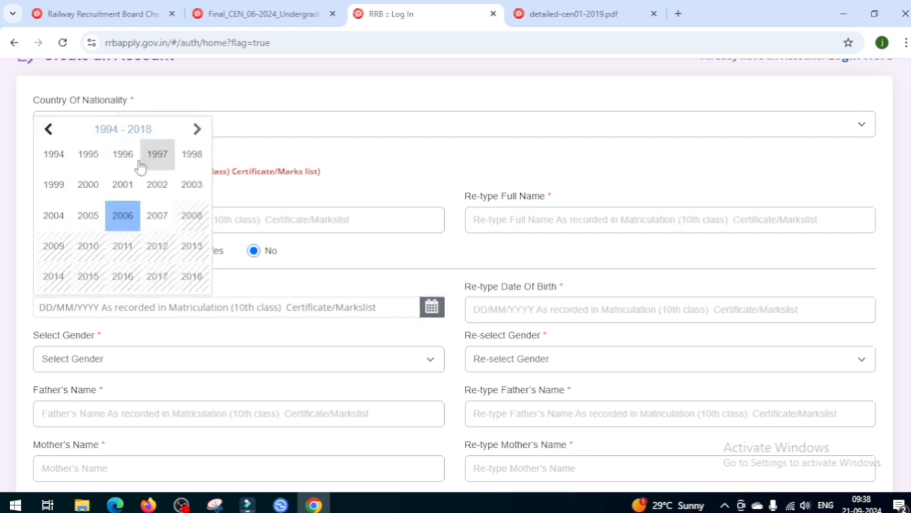
{"action": "left_click", "coordinate": [192, 167]}
{"action": "left_click", "coordinate": [125, 215]}
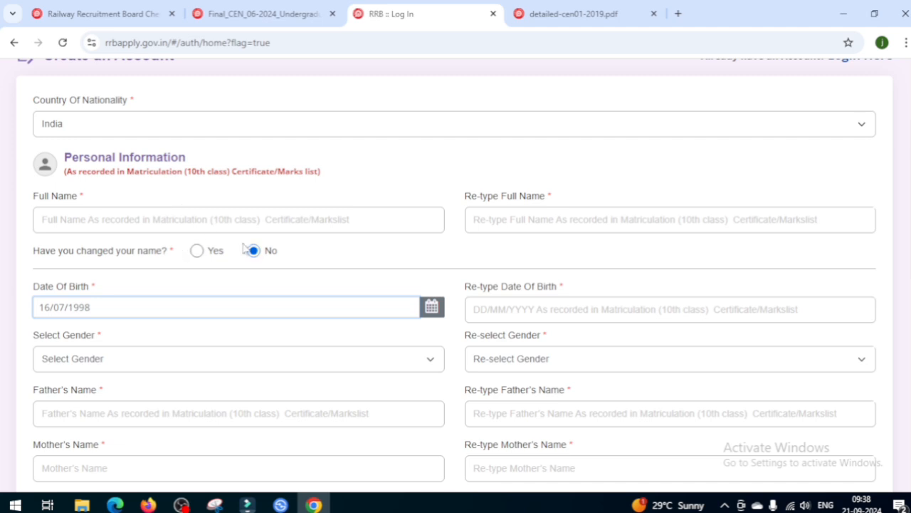
{"action": "left_click", "coordinate": [230, 333]}
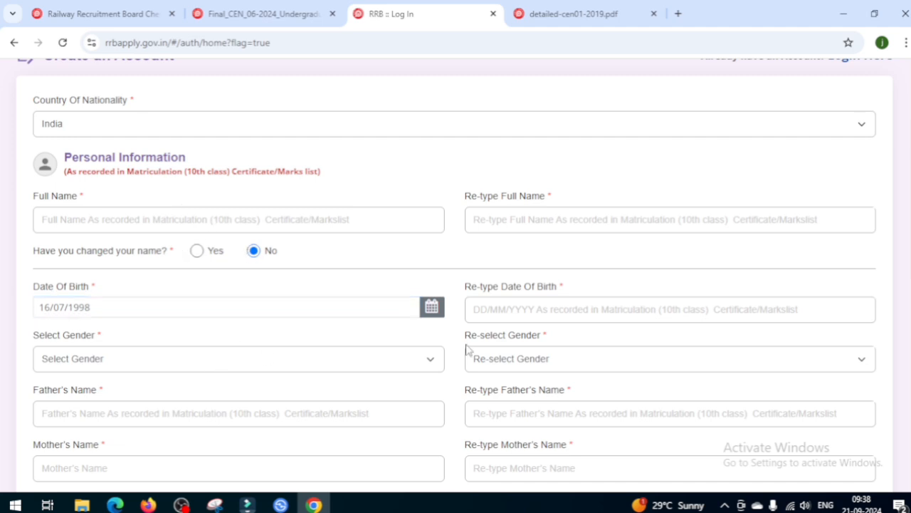
Set the gender to Male and reselect Male in the gender confirmation field.
{"action": "left_click", "coordinate": [538, 315]}
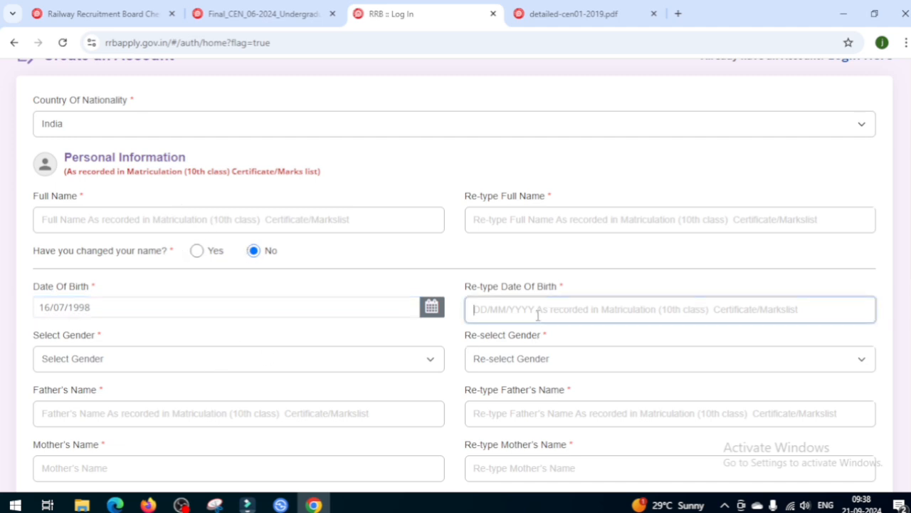
{"action": "left_click", "coordinate": [249, 367]}
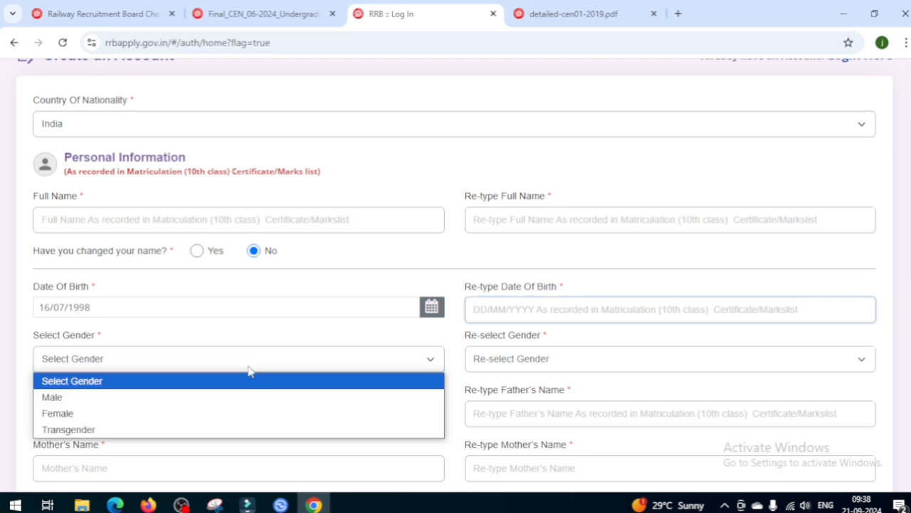
{"action": "left_click", "coordinate": [202, 396]}
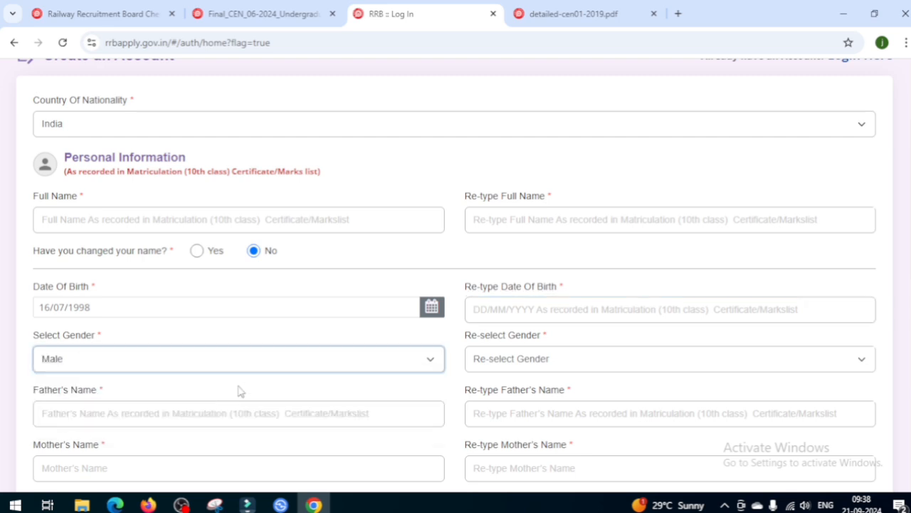
{"action": "left_click", "coordinate": [517, 367]}
{"action": "left_click", "coordinate": [509, 397]}
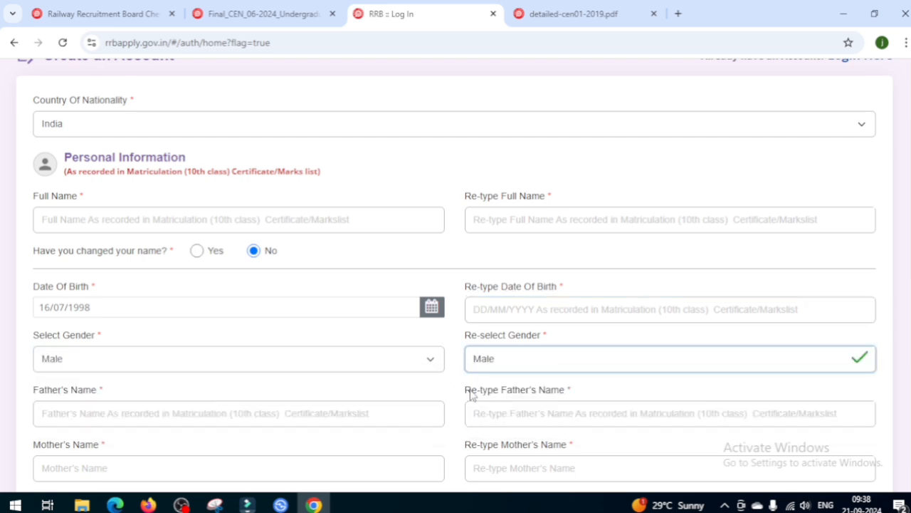
Look through the parents' name fields, the Aadhaar verification section and the contact details section of the account form.
{"action": "scroll", "coordinate": [433, 384], "scroll_direction": "down", "scroll_amount": 1}
{"action": "scroll", "coordinate": [433, 385], "scroll_direction": "down", "scroll_amount": 1}
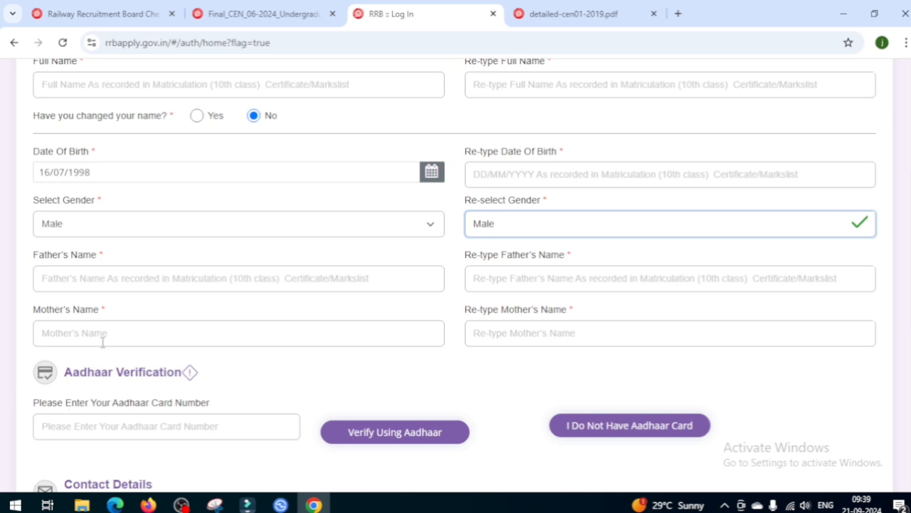
{"action": "left_click", "coordinate": [94, 287]}
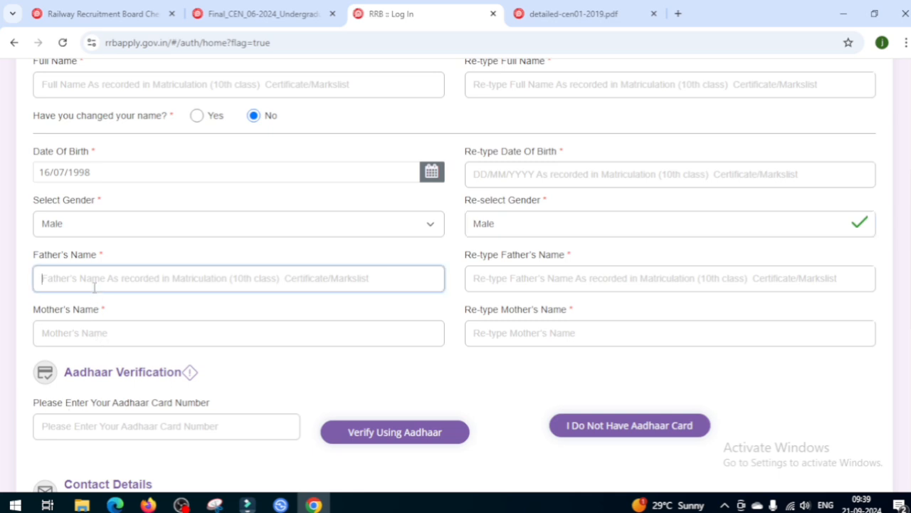
{"action": "left_click", "coordinate": [506, 282]}
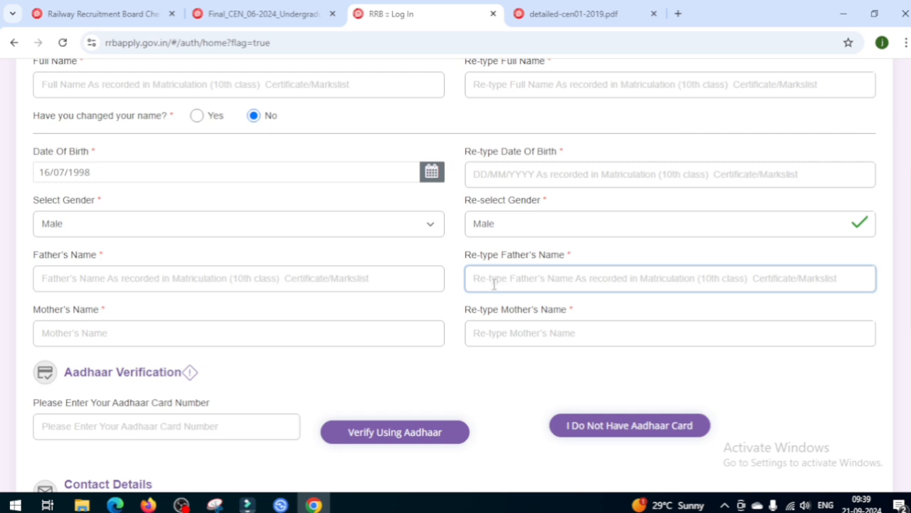
{"action": "left_click", "coordinate": [146, 344]}
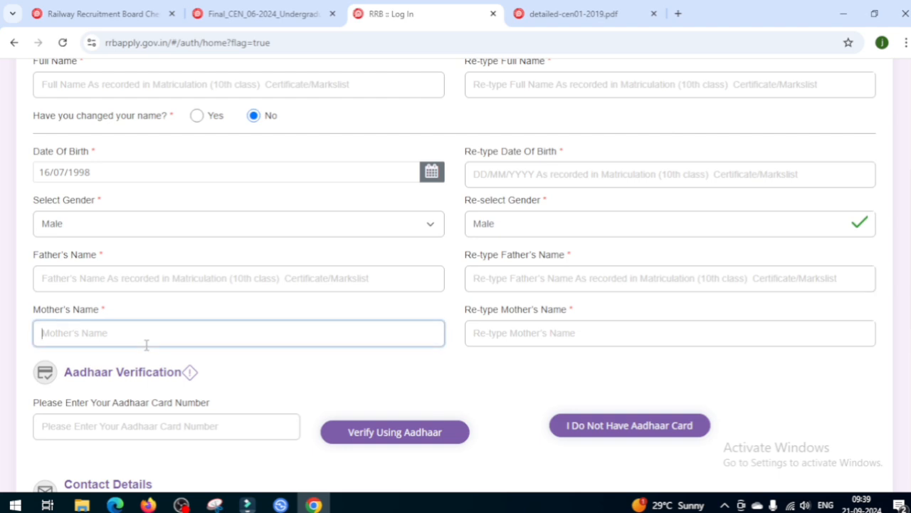
{"action": "left_click", "coordinate": [558, 332]}
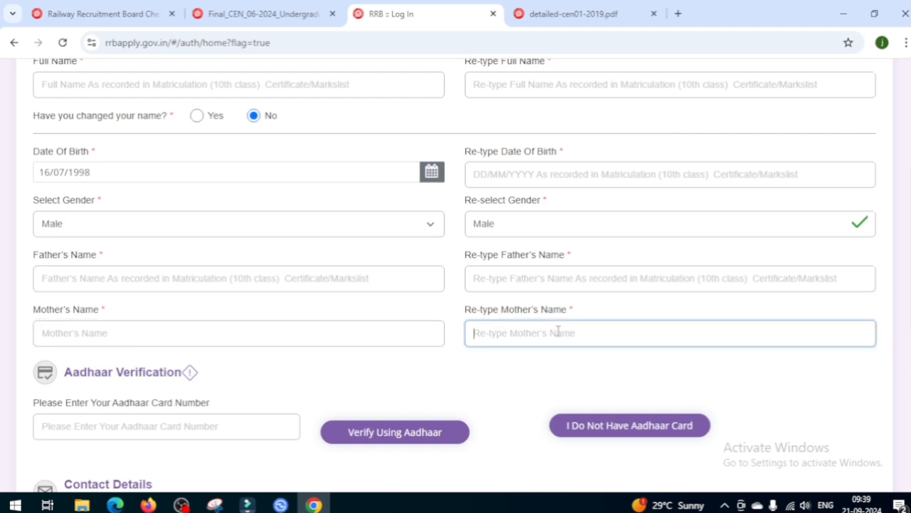
{"action": "left_click", "coordinate": [514, 396]}
{"action": "scroll", "coordinate": [330, 386], "scroll_direction": "down", "scroll_amount": 2}
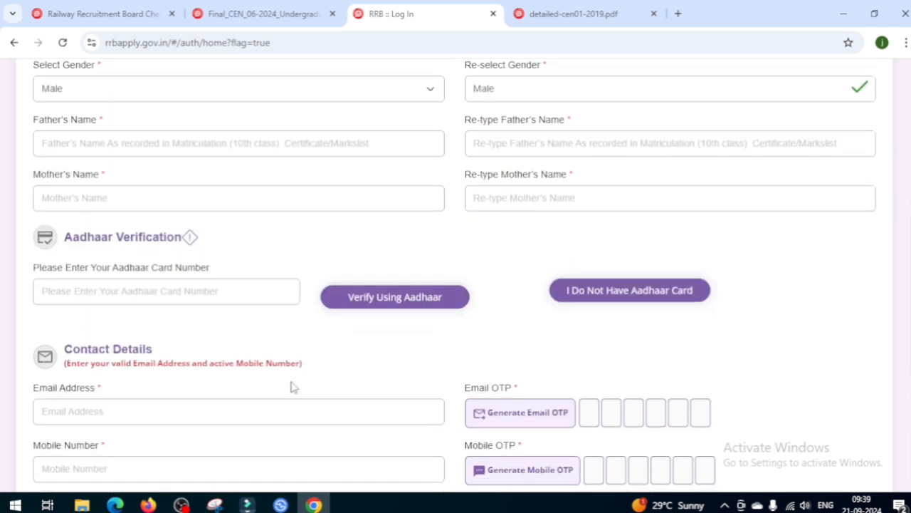
{"action": "left_click", "coordinate": [80, 295]}
{"action": "left_click", "coordinate": [264, 341]}
{"action": "scroll", "coordinate": [368, 440], "scroll_direction": "down", "scroll_amount": 2}
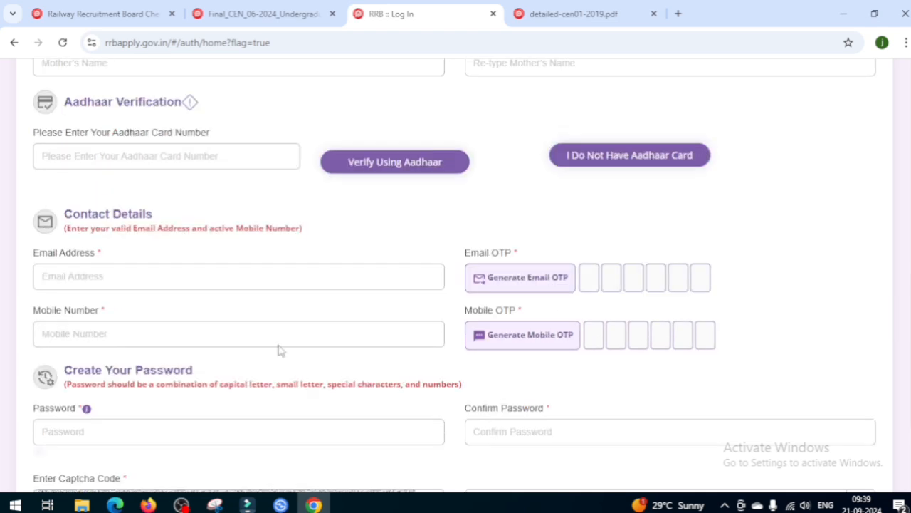
{"action": "left_click", "coordinate": [56, 280]}
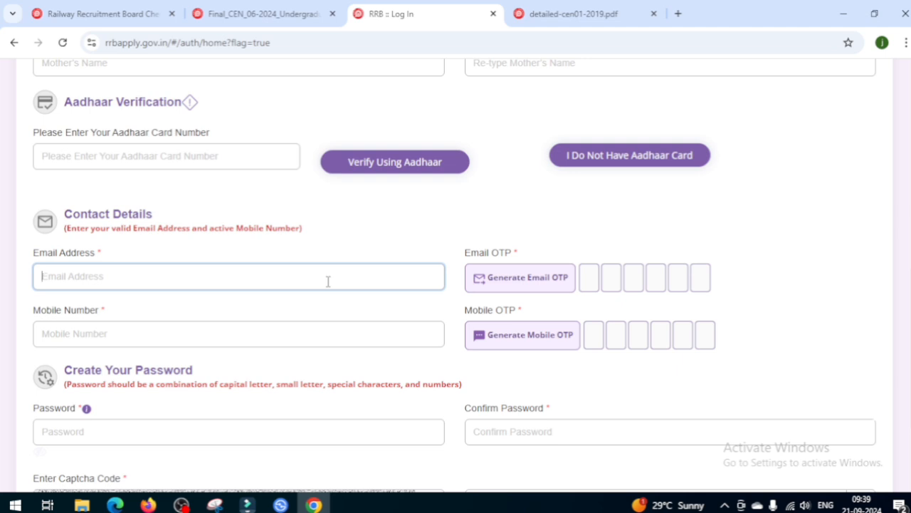
{"action": "left_click", "coordinate": [602, 276]}
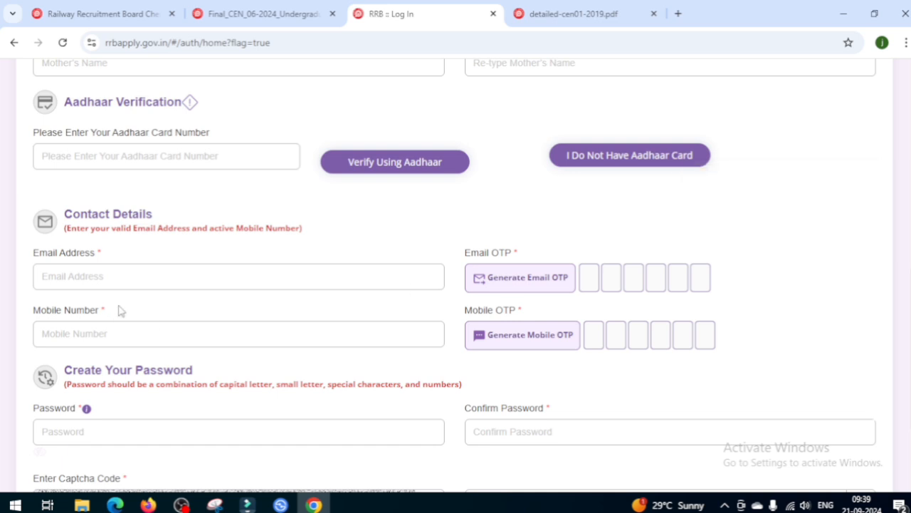
{"action": "left_click", "coordinate": [255, 279]}
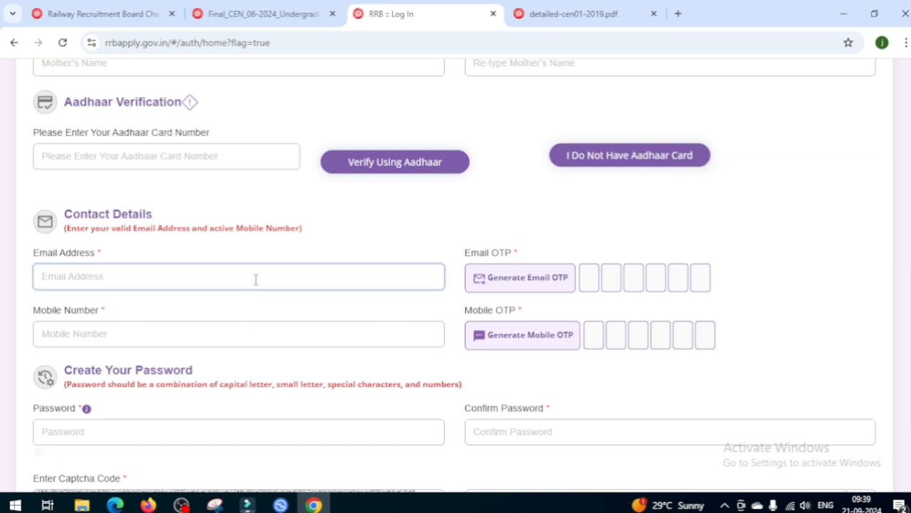
{"action": "type", "text": "kdbikdshfjdshng"}
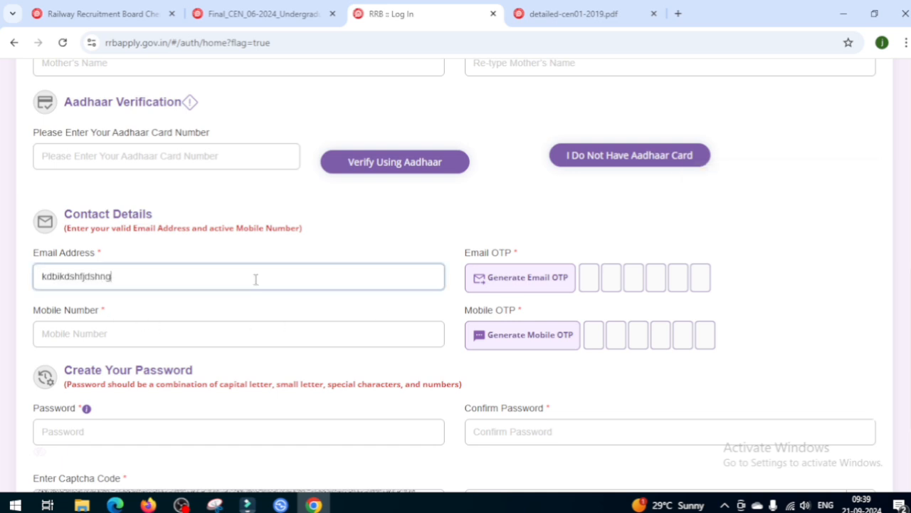
{"action": "key", "text": "BackSpace"}
{"action": "key", "text": "BackSpace"}
{"action": "key", "text": "BackSpace"}
{"action": "key", "text": "BackSpace"}
{"action": "key", "text": "BackSpace"}
{"action": "key", "text": "BackSpace"}
{"action": "key", "text": "BackSpace"}
{"action": "key", "text": "BackSpace"}
{"action": "key", "text": "BackSpace"}
{"action": "key", "text": "BackSpace"}
{"action": "key", "text": "BackSpace"}
{"action": "key", "text": "BackSpace"}
{"action": "key", "text": "BackSpace"}
{"action": "key", "text": "BackSpace"}
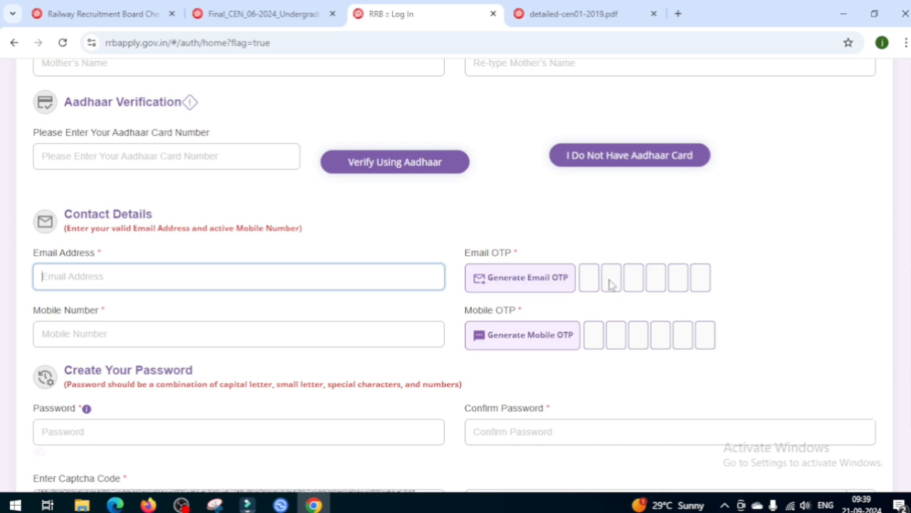
Look through the mobile number, OTP, password and captcha fields up to the account preview option of the form.
{"action": "left_click", "coordinate": [201, 333]}
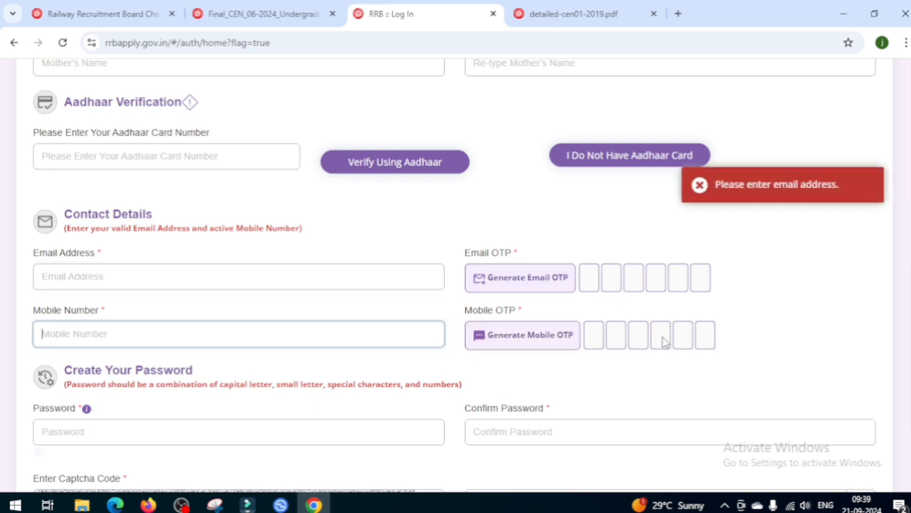
{"action": "left_click", "coordinate": [781, 313]}
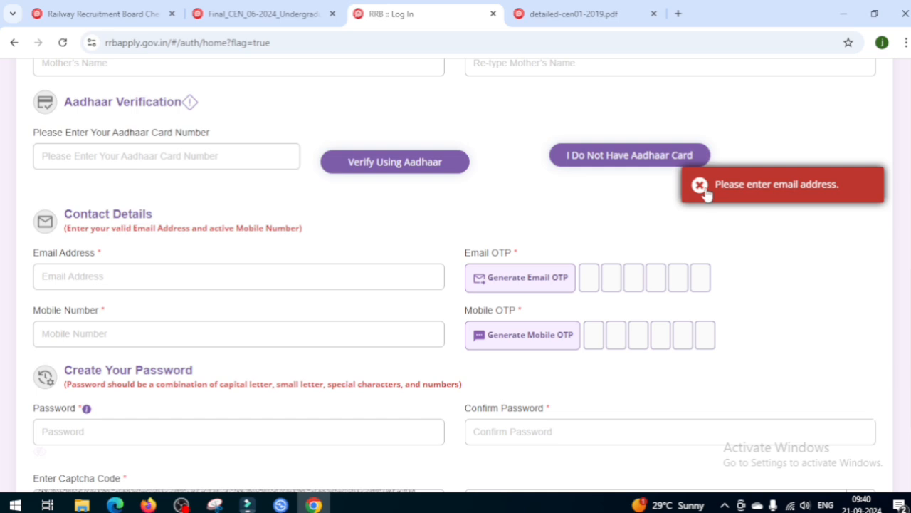
{"action": "scroll", "coordinate": [472, 301], "scroll_direction": "down", "scroll_amount": 1}
{"action": "scroll", "coordinate": [473, 302], "scroll_direction": "down", "scroll_amount": 3}
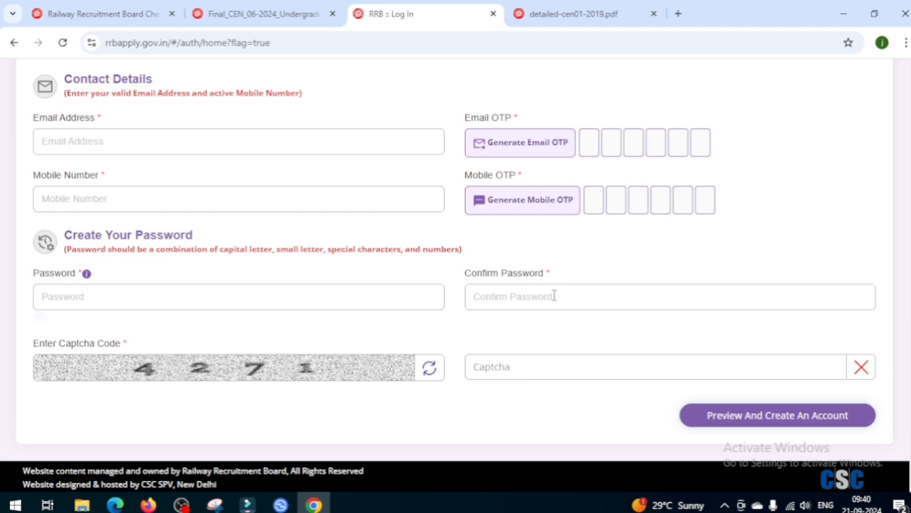
{"action": "scroll", "coordinate": [554, 295], "scroll_direction": "up", "scroll_amount": 1}
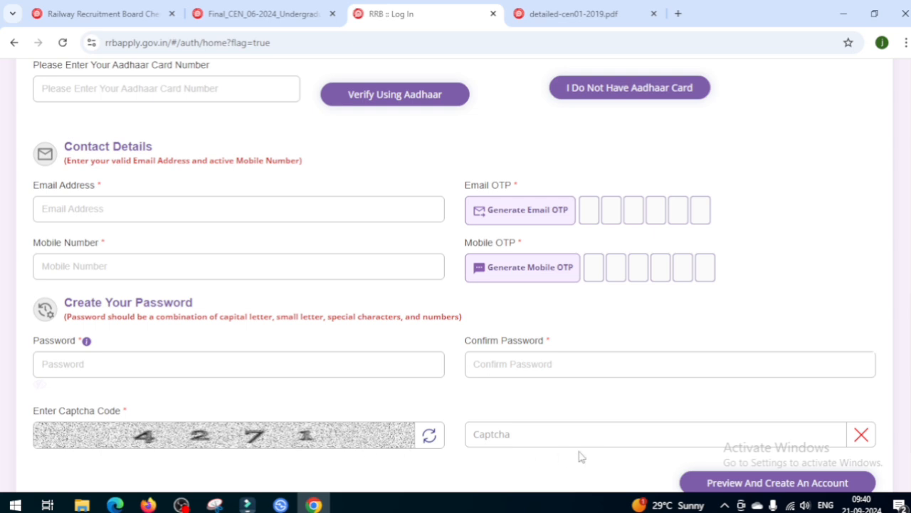
{"action": "scroll", "coordinate": [582, 432], "scroll_direction": "down", "scroll_amount": 2}
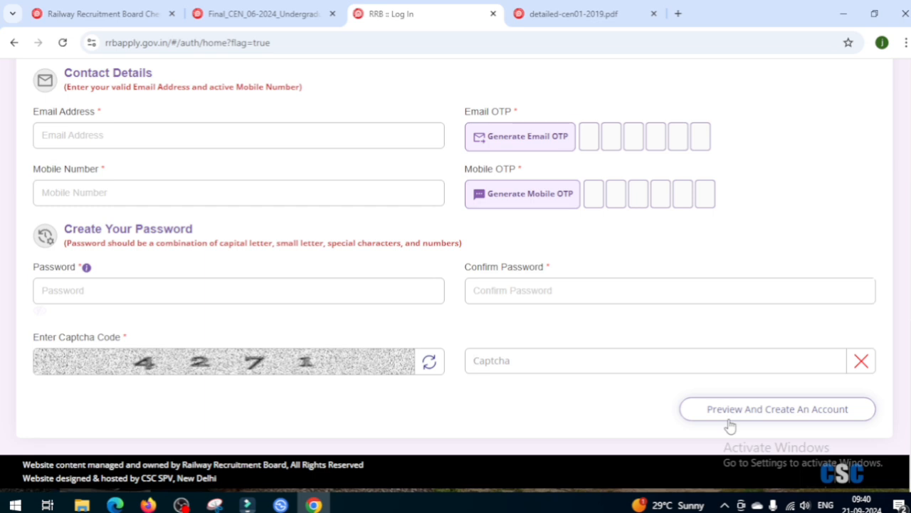
{"action": "scroll", "coordinate": [712, 413], "scroll_direction": "up", "scroll_amount": 10}
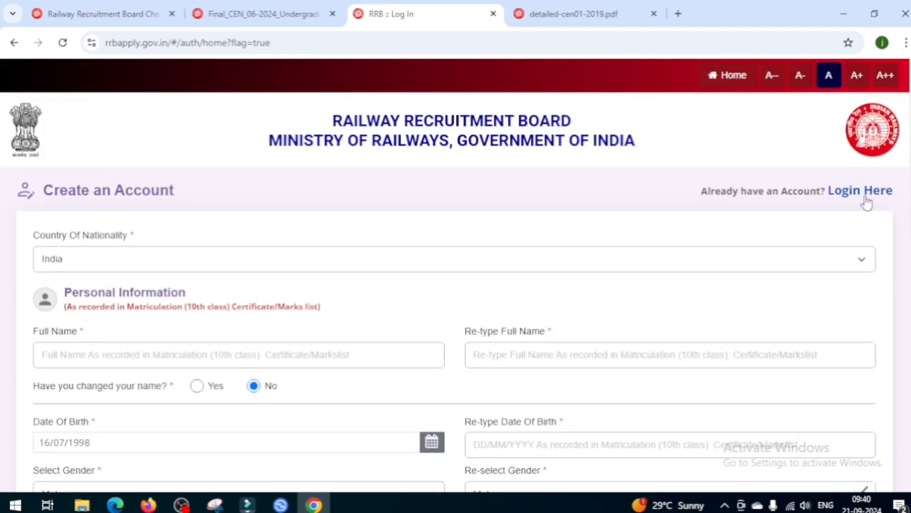
Switch from the account creation form to the sign-in page and toggle the password's visibility on and off.
{"action": "left_click", "coordinate": [869, 194]}
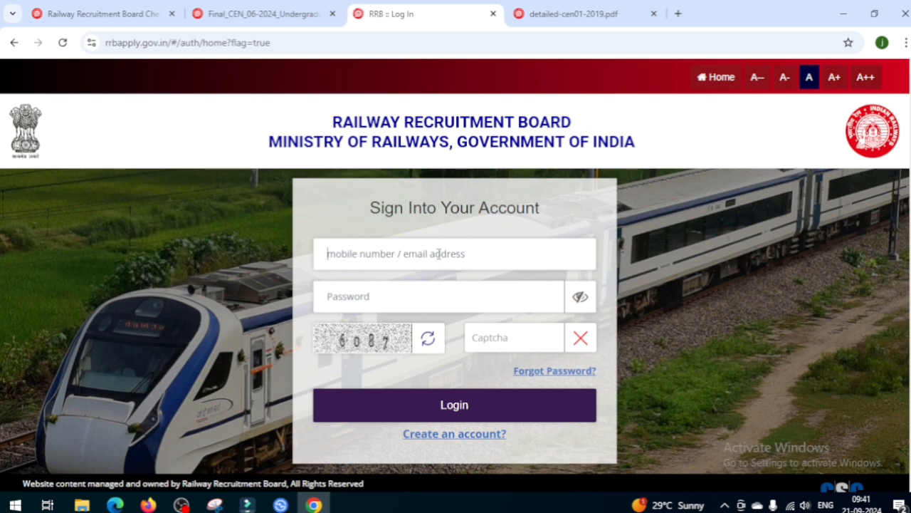
{"action": "left_click", "coordinate": [415, 306]}
{"action": "left_click", "coordinate": [579, 298]}
{"action": "left_click", "coordinate": [580, 298]}
Request a fresh captcha on the sign-in form, enter its captcha code and refresh the image again.
{"action": "left_click", "coordinate": [430, 341]}
{"action": "left_click", "coordinate": [431, 341]}
{"action": "left_click", "coordinate": [431, 341]}
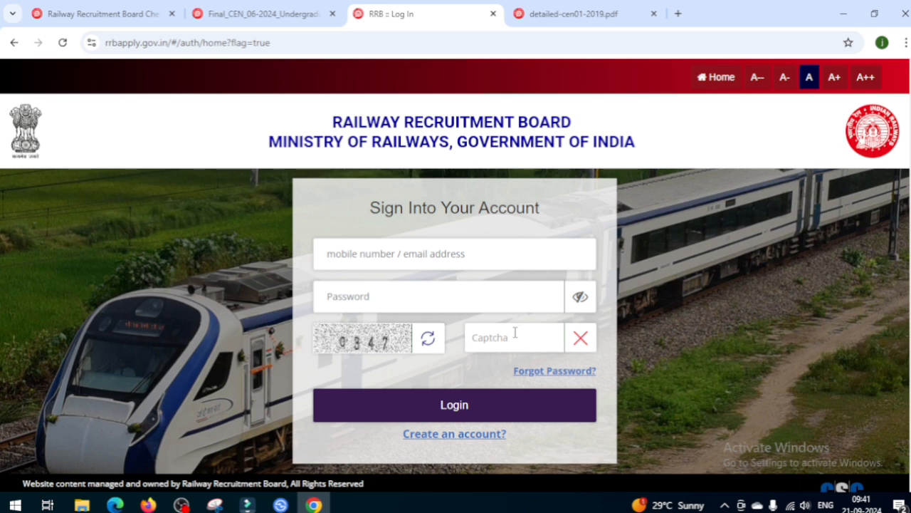
{"action": "type", "text": "0347"}
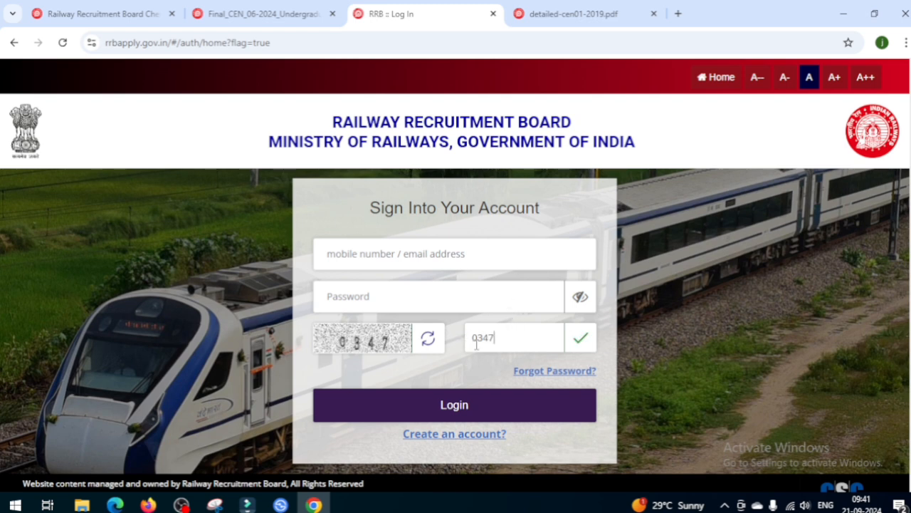
{"action": "left_click", "coordinate": [427, 339]}
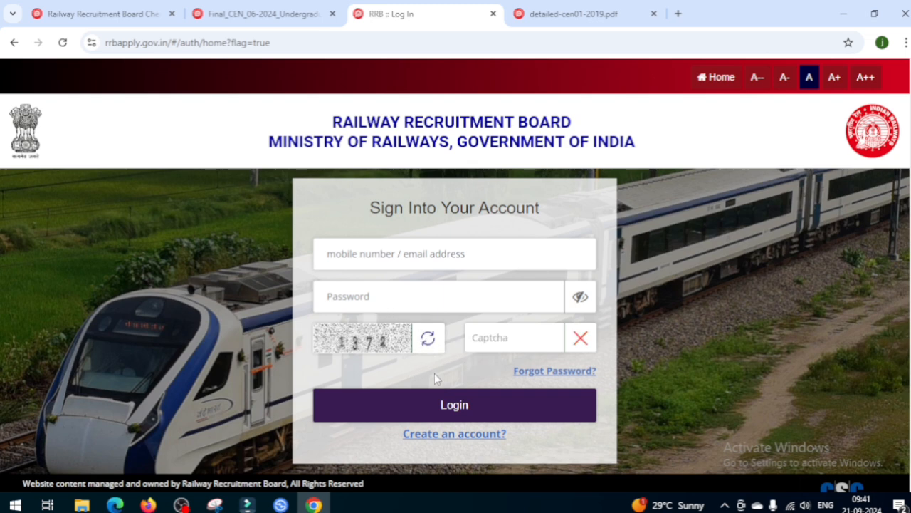
Sign in to the candidate account and open the online application page listing the CEN notices.
{"action": "left_click", "coordinate": [443, 398]}
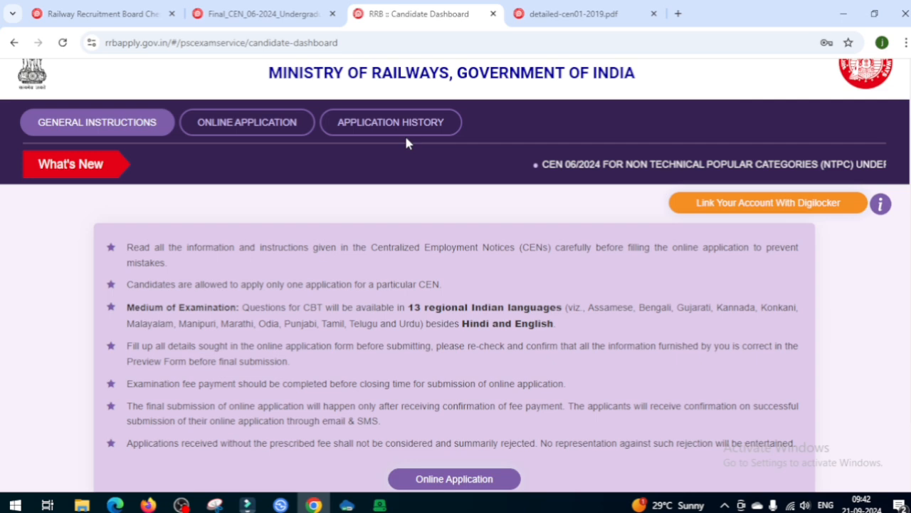
{"action": "left_click", "coordinate": [453, 479]}
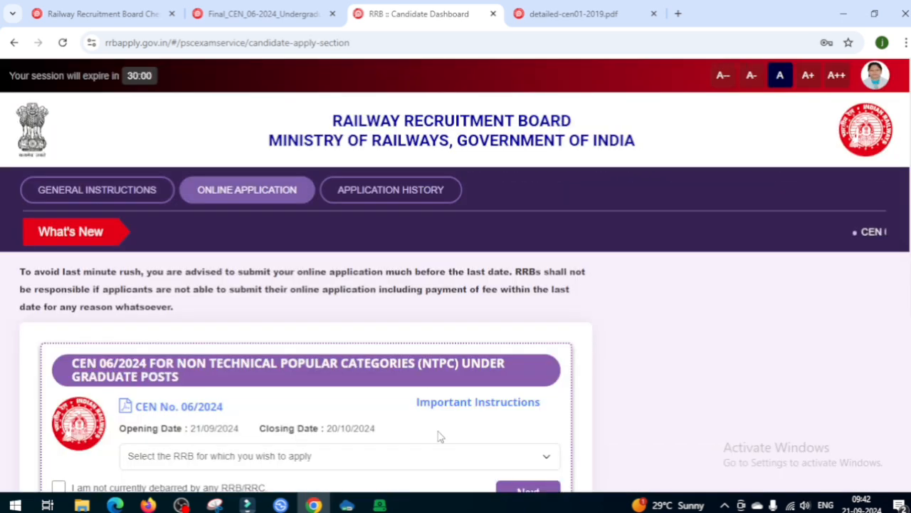
{"action": "scroll", "coordinate": [425, 429], "scroll_direction": "down", "scroll_amount": 3}
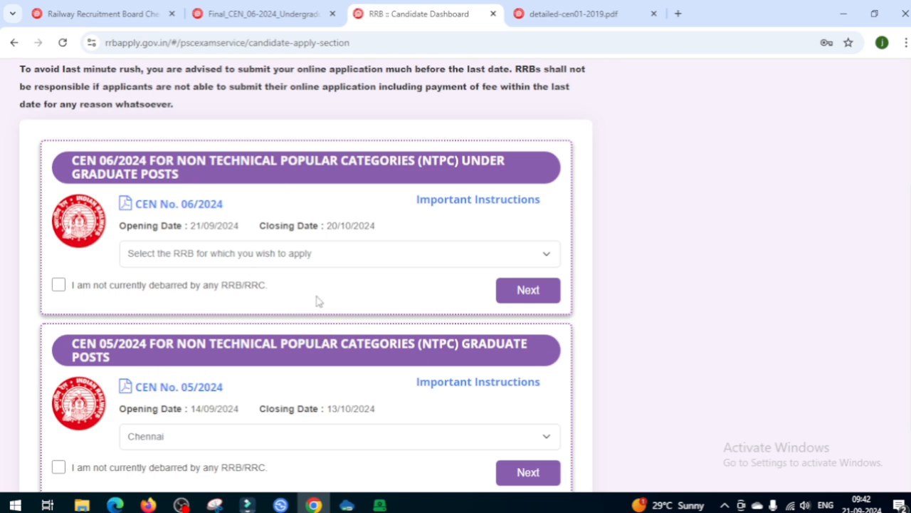
For CEN 06/2024, declare the candidate not debarred by any RRB/RRC, select Chennai as the RRB and continue to the application form.
{"action": "left_click", "coordinate": [290, 265]}
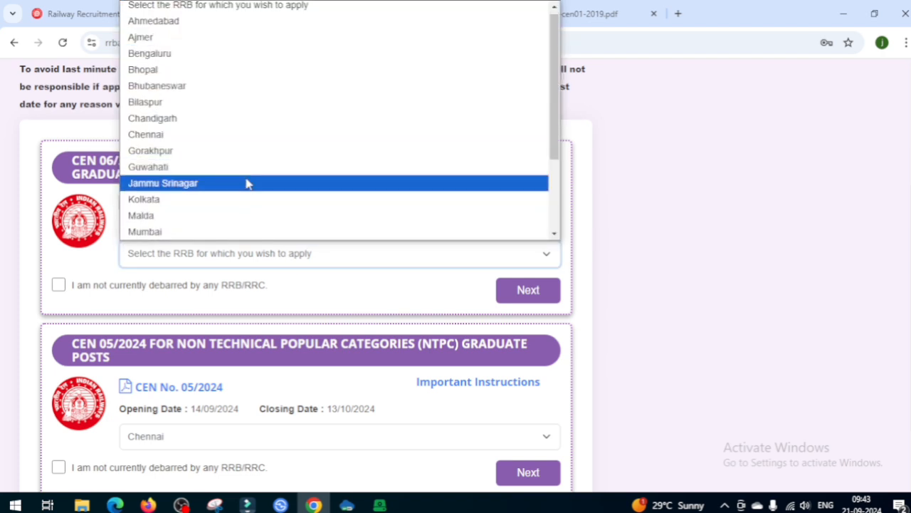
{"action": "left_click", "coordinate": [301, 287]}
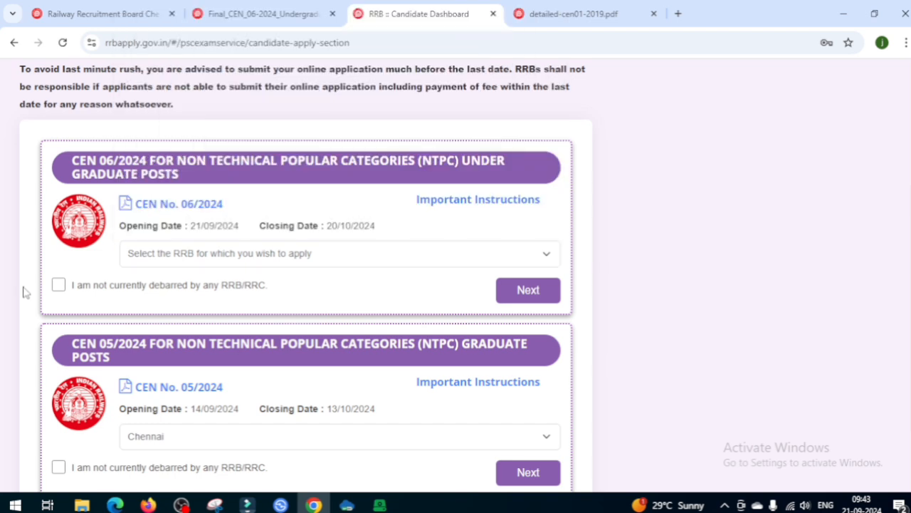
{"action": "left_click", "coordinate": [58, 285]}
{"action": "left_click", "coordinate": [487, 262]}
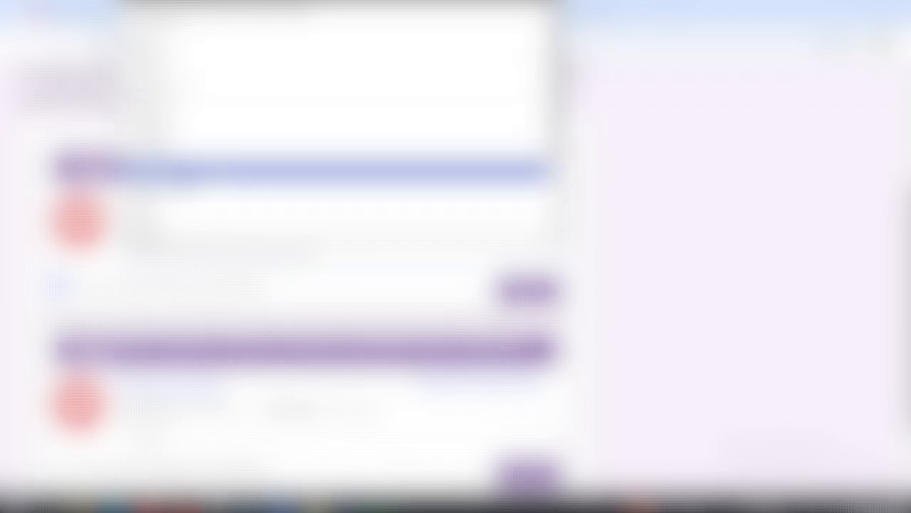
{"action": "scroll", "coordinate": [335, 168], "scroll_direction": "down", "scroll_amount": 2}
{"action": "scroll", "coordinate": [334, 161], "scroll_direction": "up", "scroll_amount": 2}
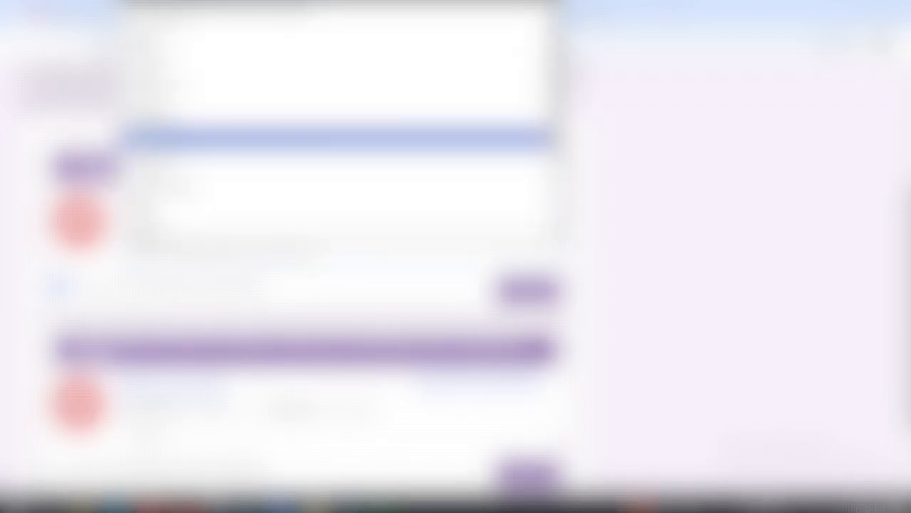
{"action": "left_click", "coordinate": [334, 138]}
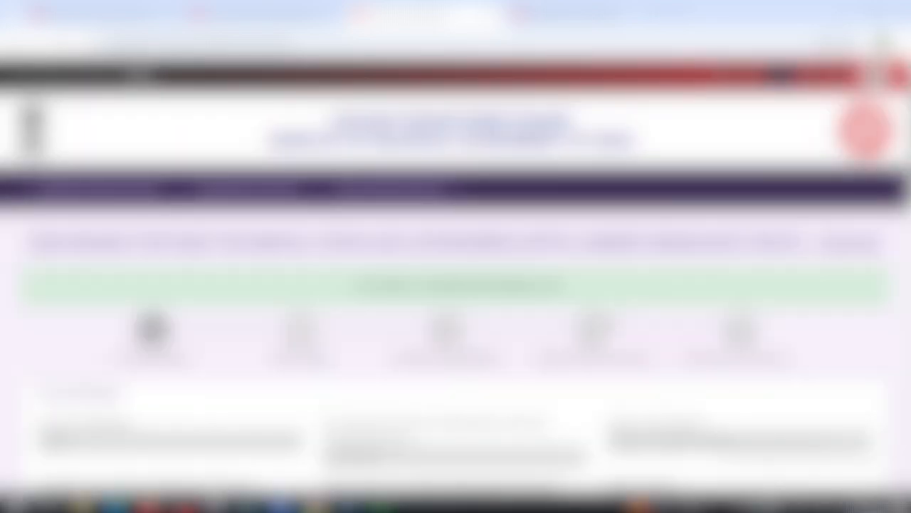
Review the personal details and community details filled in on the application form.
{"action": "scroll", "coordinate": [456, 285], "scroll_direction": "down", "scroll_amount": 1}
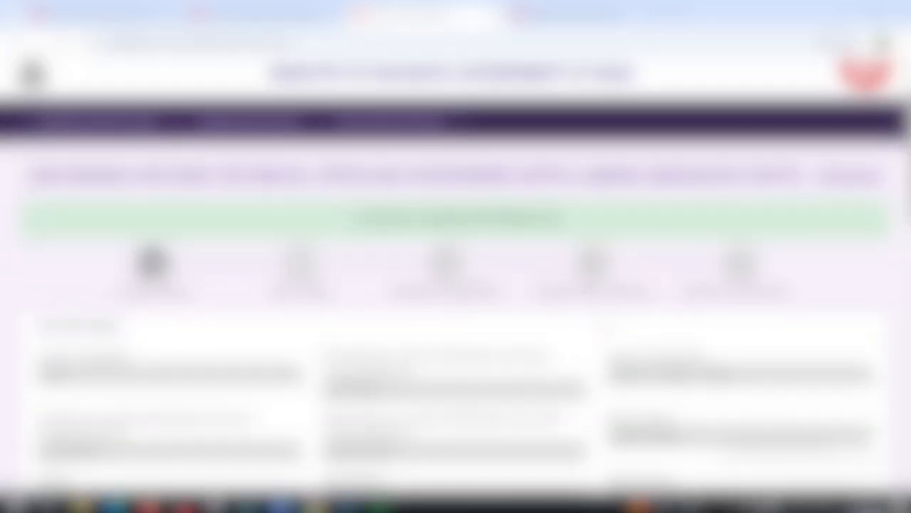
{"action": "scroll", "coordinate": [456, 285], "scroll_direction": "down", "scroll_amount": 1}
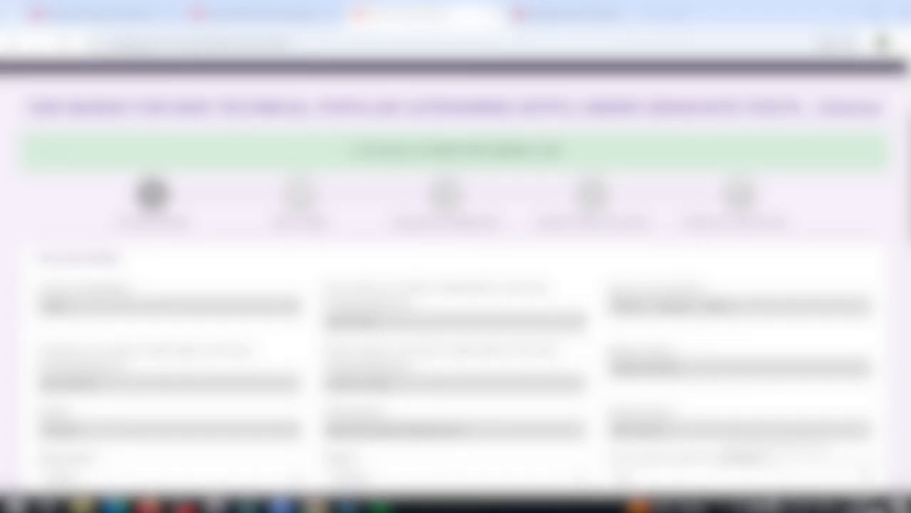
{"action": "scroll", "coordinate": [571, 314], "scroll_direction": "down", "scroll_amount": 1}
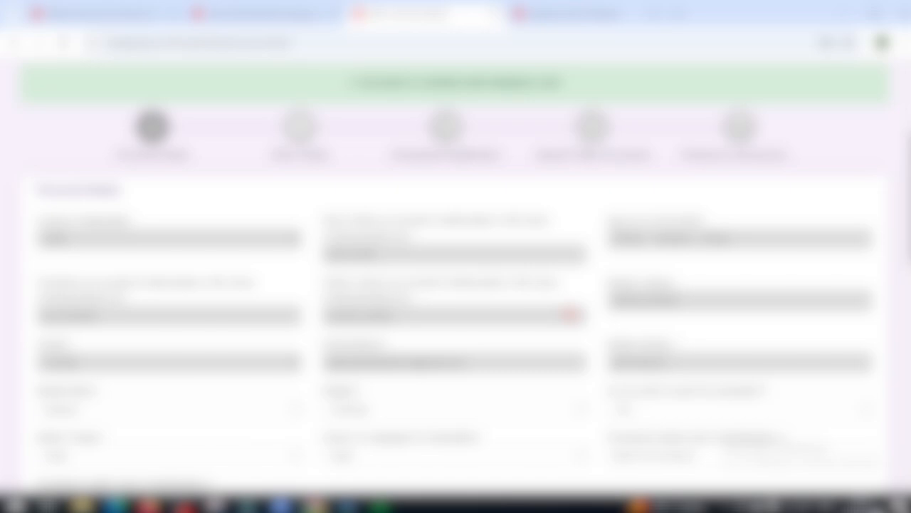
{"action": "scroll", "coordinate": [571, 314], "scroll_direction": "down", "scroll_amount": 1}
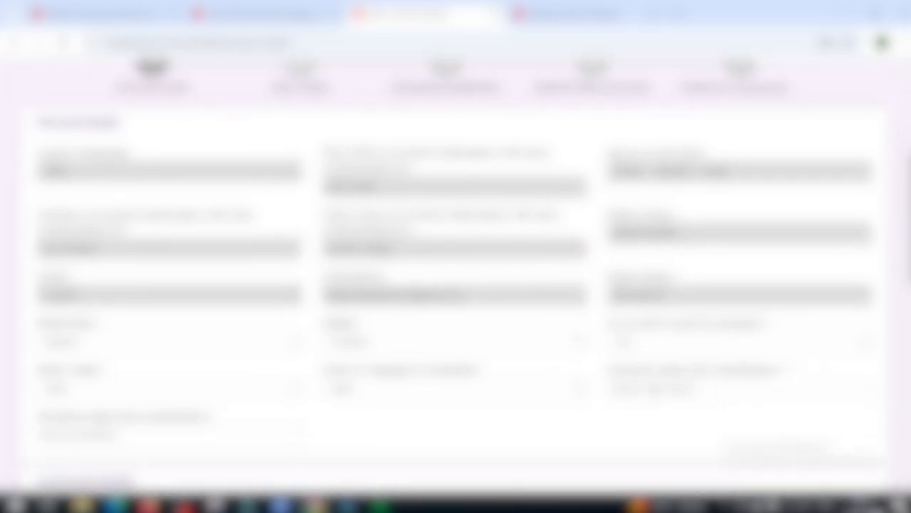
{"action": "scroll", "coordinate": [548, 425], "scroll_direction": "down", "scroll_amount": 1}
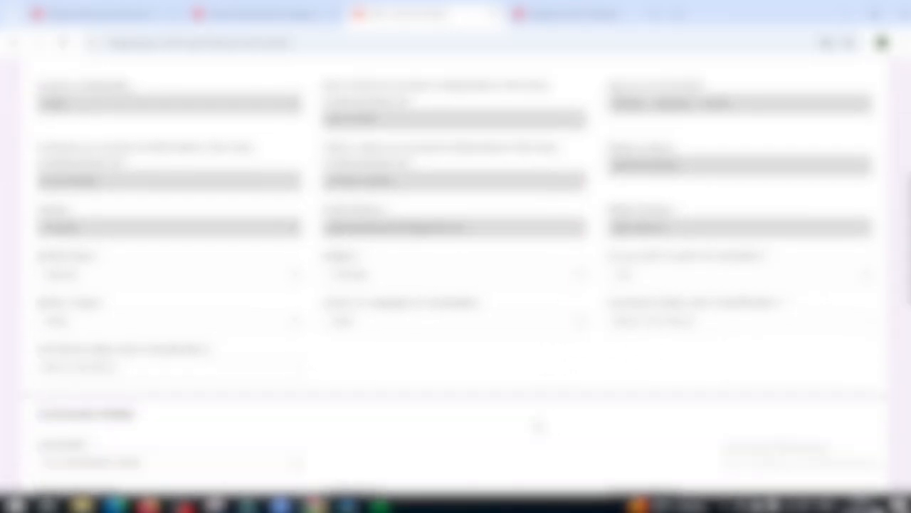
{"action": "scroll", "coordinate": [538, 425], "scroll_direction": "down", "scroll_amount": 2}
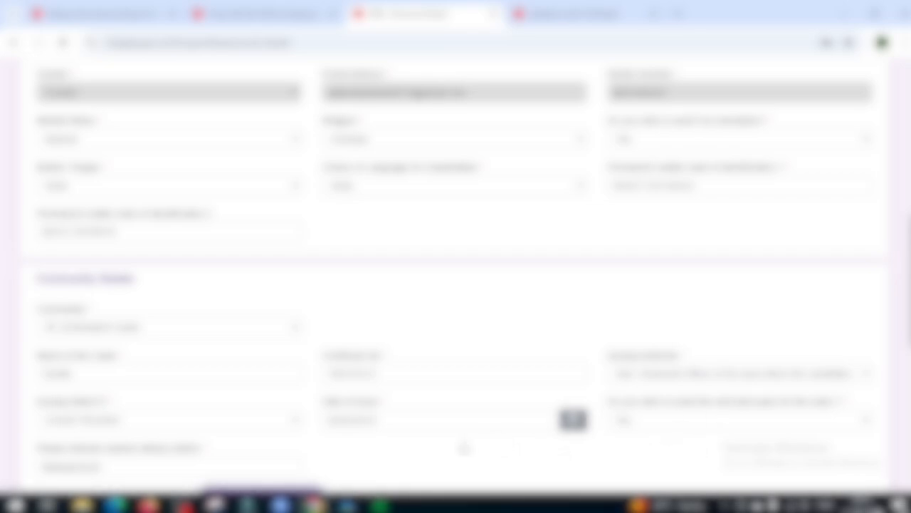
Browse for the caste certificate document in the Community Details upload and save the personal details.
{"action": "scroll", "coordinate": [462, 447], "scroll_direction": "down", "scroll_amount": 1}
{"action": "left_click", "coordinate": [271, 441]}
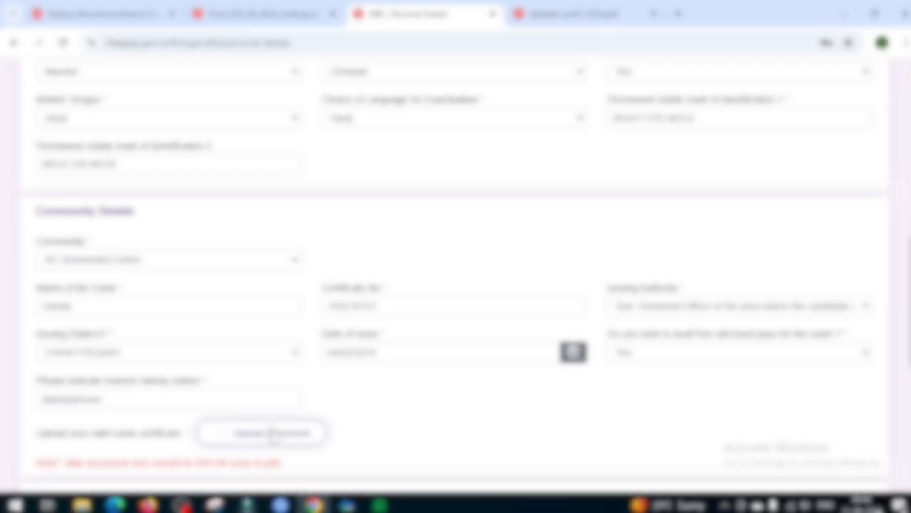
{"action": "left_click", "coordinate": [265, 435]}
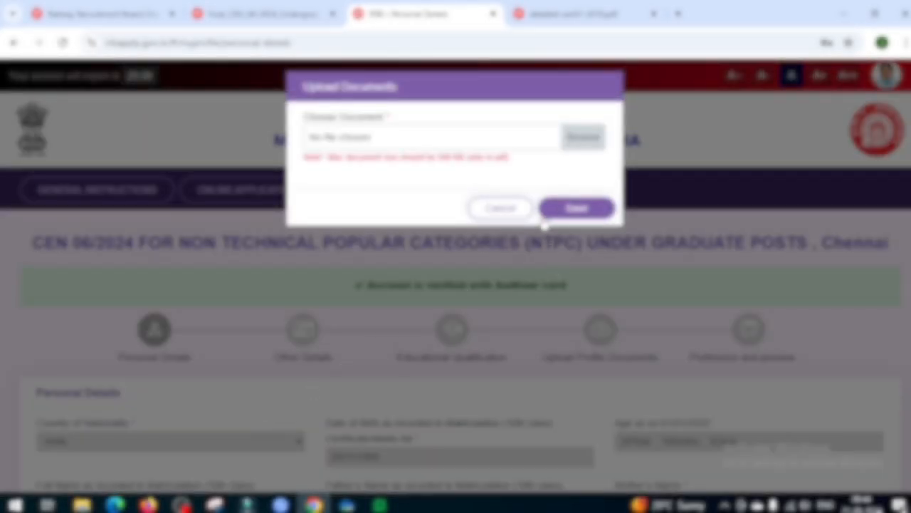
{"action": "left_click", "coordinate": [559, 148]}
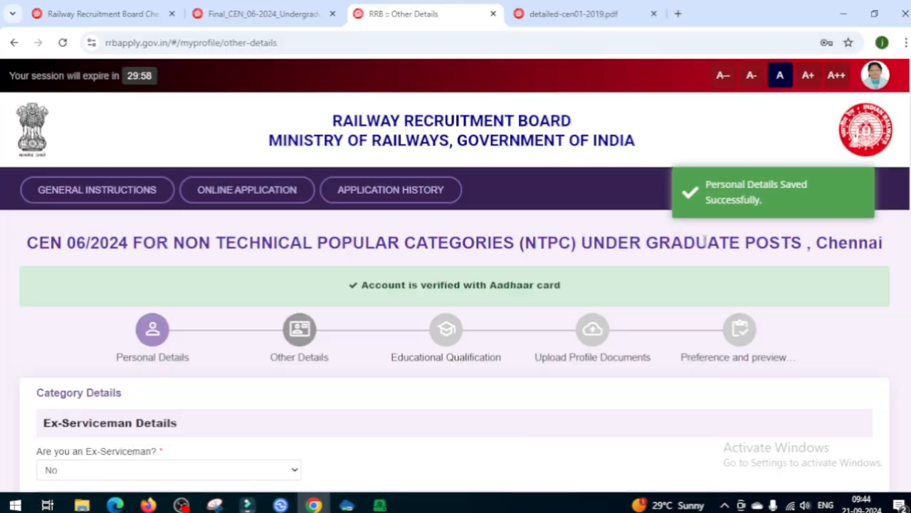
In Other Details, answer No to being an Ex-Serviceman and No to needing a scribe.
{"action": "scroll", "coordinate": [588, 280], "scroll_direction": "down", "scroll_amount": 3}
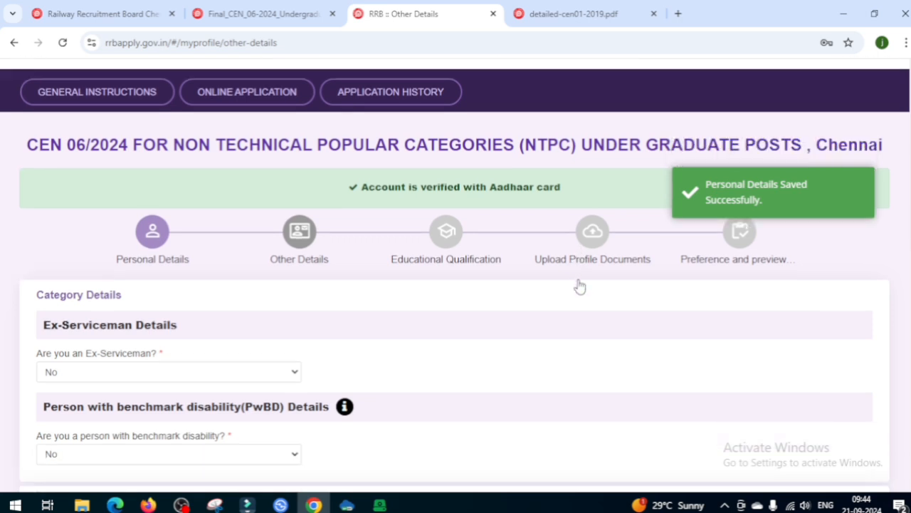
{"action": "scroll", "coordinate": [579, 285], "scroll_direction": "down", "scroll_amount": 1}
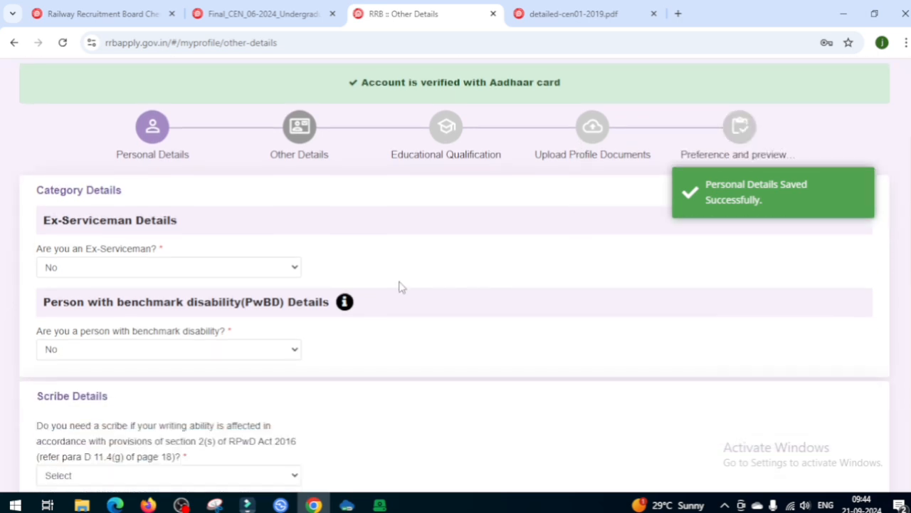
{"action": "left_click", "coordinate": [158, 267]}
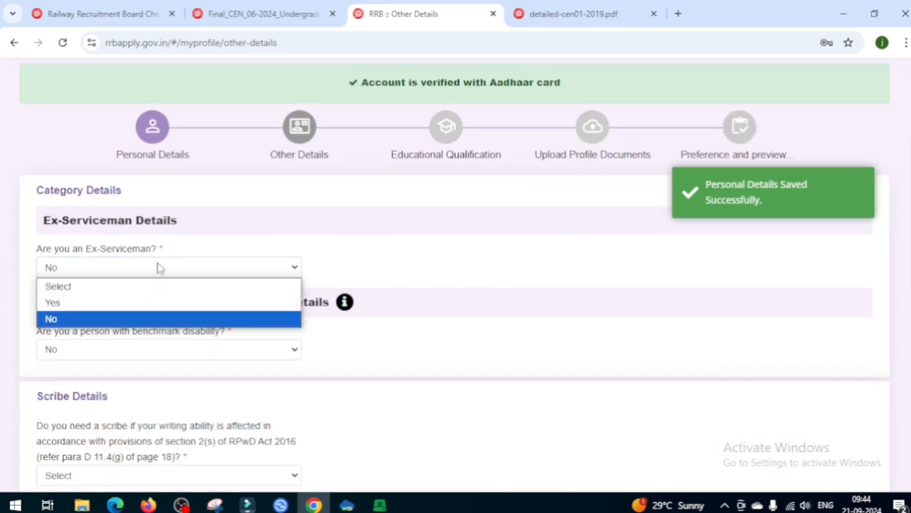
{"action": "left_click", "coordinate": [150, 321]}
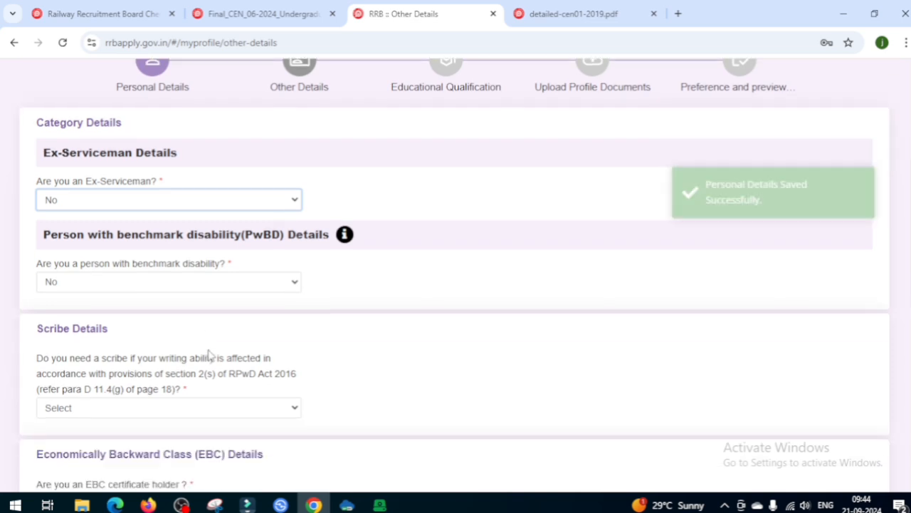
{"action": "scroll", "coordinate": [211, 335], "scroll_direction": "down", "scroll_amount": 1}
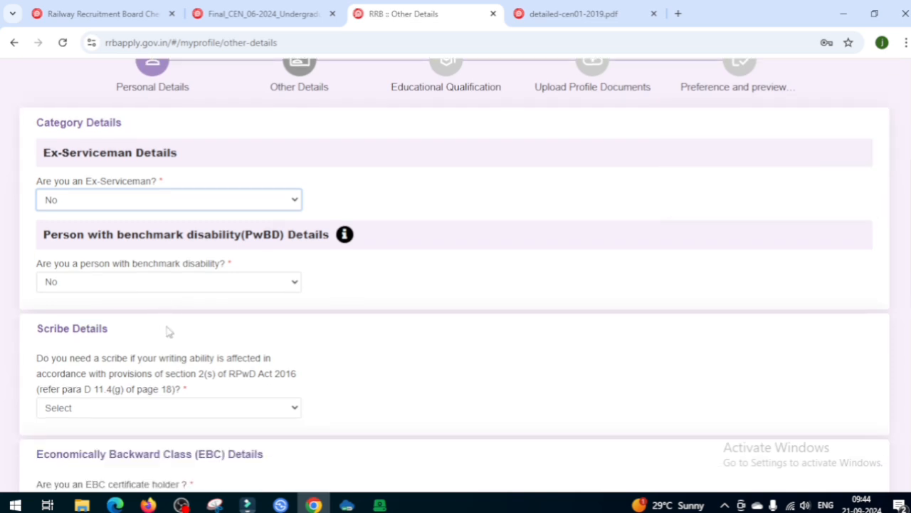
{"action": "scroll", "coordinate": [169, 330], "scroll_direction": "down", "scroll_amount": 1}
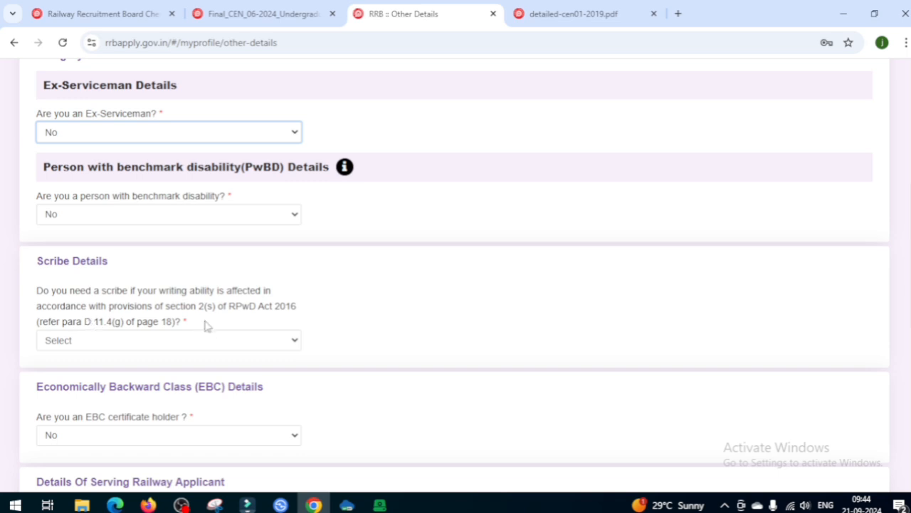
{"action": "left_click", "coordinate": [197, 346]}
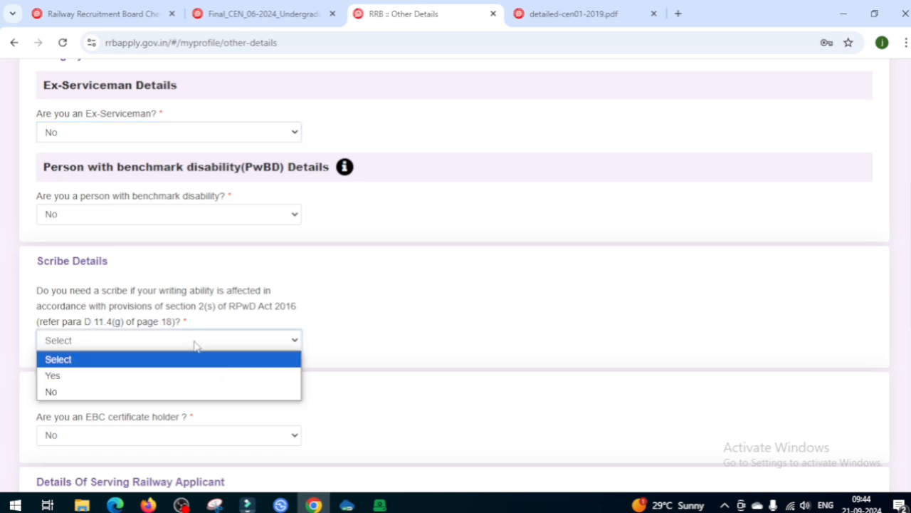
{"action": "left_click", "coordinate": [183, 393]}
Answer No to holding an EBC certificate and No to being an employee of Indian Railways.
{"action": "scroll", "coordinate": [363, 395], "scroll_direction": "down", "scroll_amount": 1}
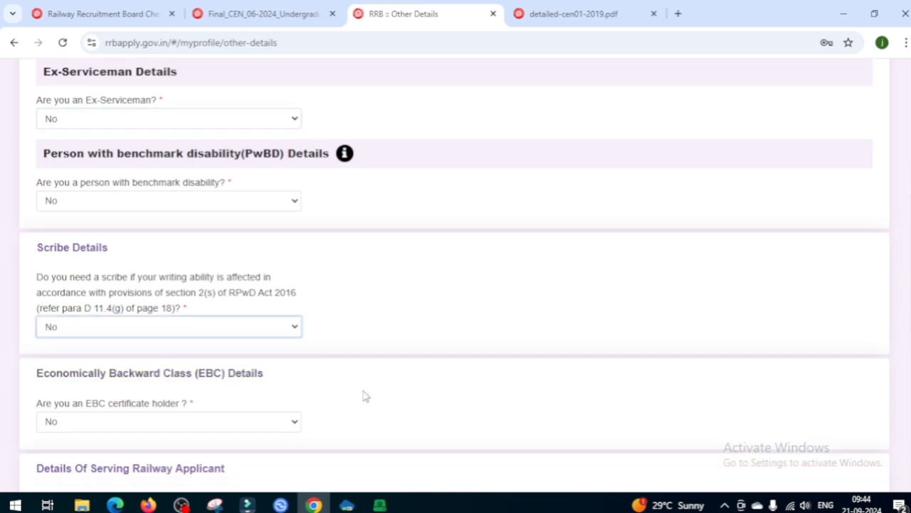
{"action": "scroll", "coordinate": [363, 396], "scroll_direction": "down", "scroll_amount": 1}
{"action": "left_click", "coordinate": [169, 367]}
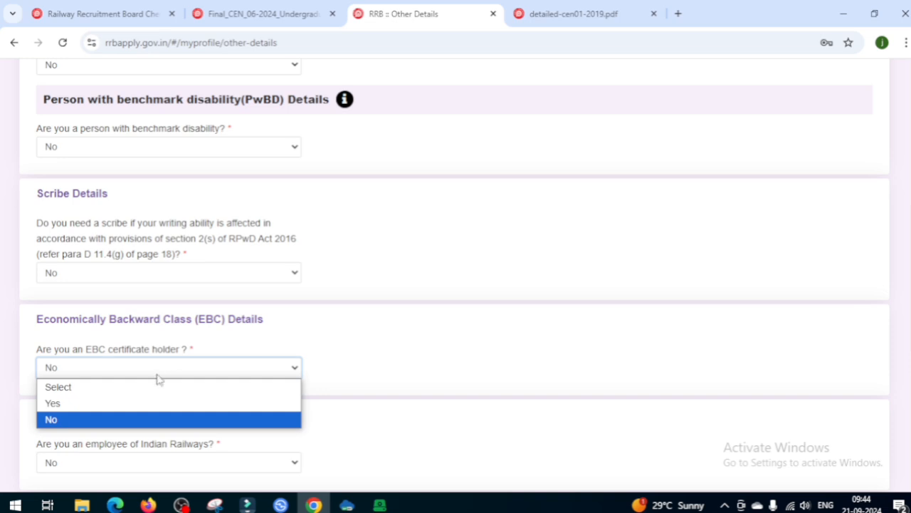
{"action": "left_click", "coordinate": [144, 421]}
{"action": "scroll", "coordinate": [297, 400], "scroll_direction": "down", "scroll_amount": 1}
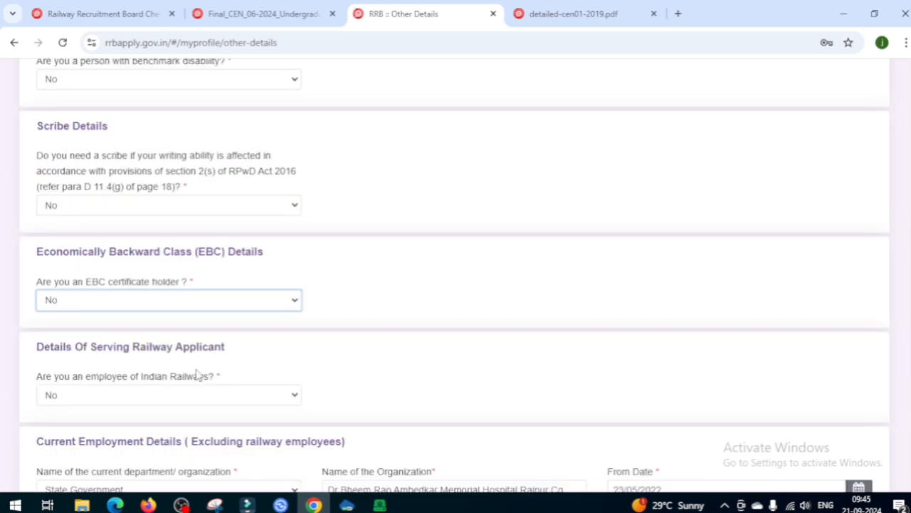
{"action": "left_click", "coordinate": [233, 396]}
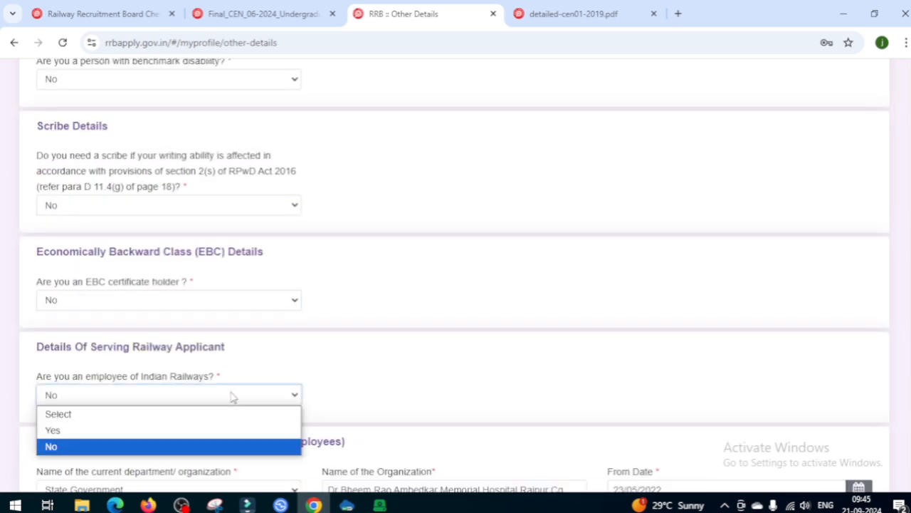
{"action": "left_click", "coordinate": [177, 431]}
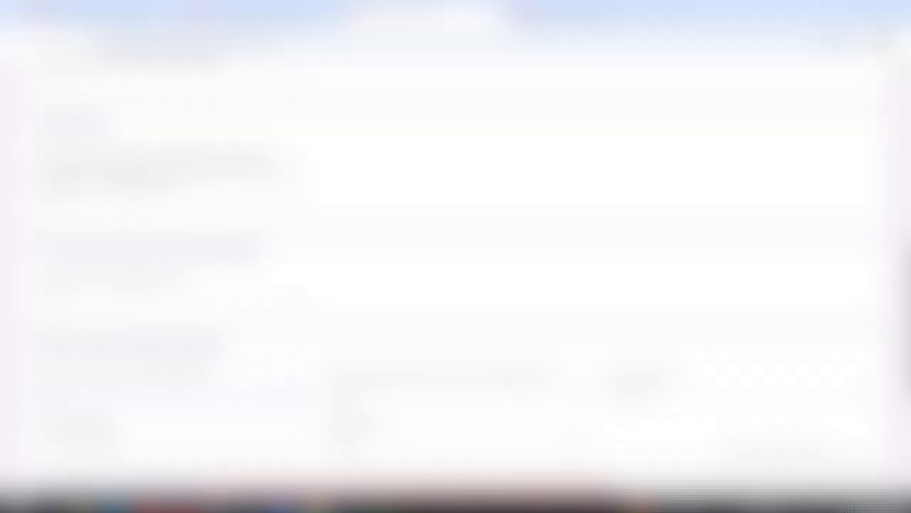
{"action": "left_click", "coordinate": [246, 396]}
{"action": "left_click", "coordinate": [185, 448]}
Set the current department/organization to Not Applicable and save the other details.
{"action": "scroll", "coordinate": [391, 302], "scroll_direction": "down", "scroll_amount": 2}
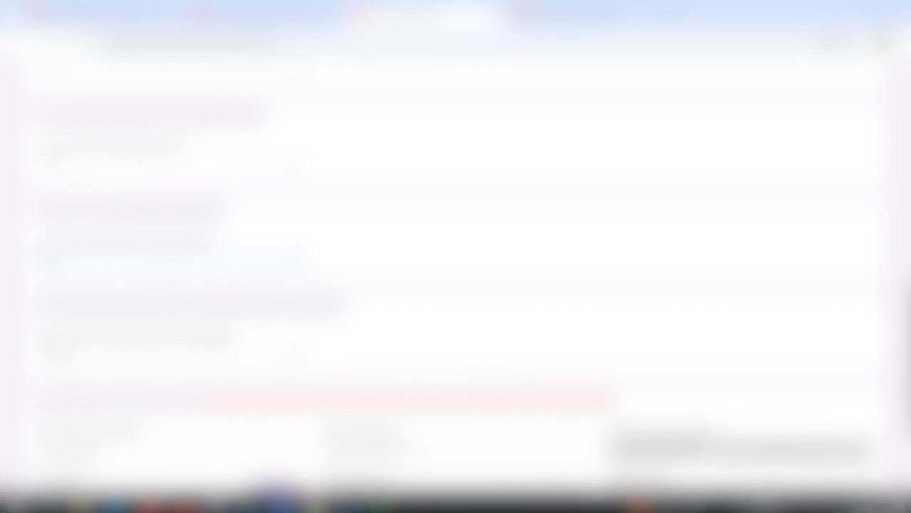
{"action": "left_click", "coordinate": [178, 353]}
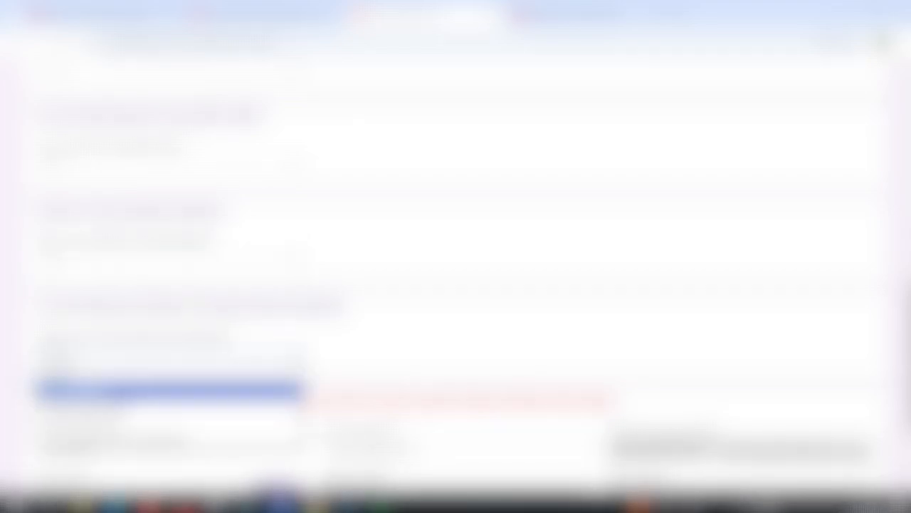
{"action": "left_click", "coordinate": [118, 391]}
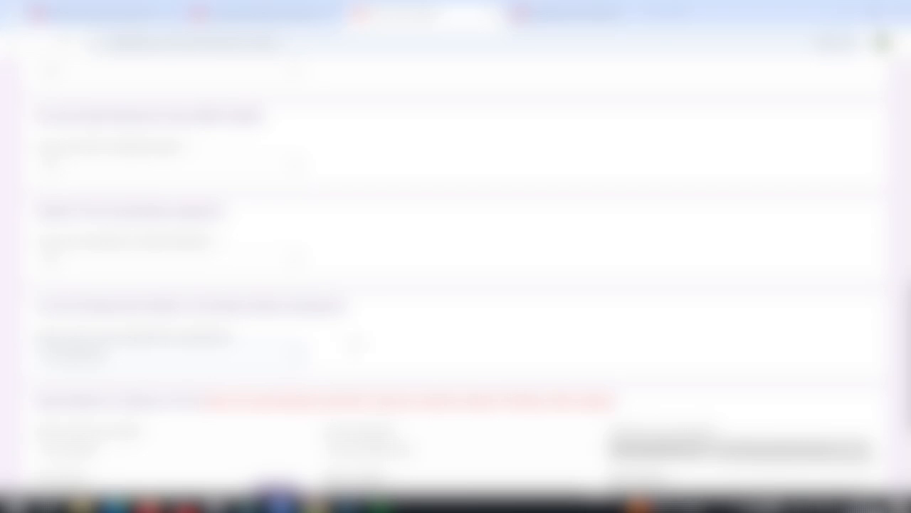
{"action": "scroll", "coordinate": [456, 285], "scroll_direction": "down", "scroll_amount": 1}
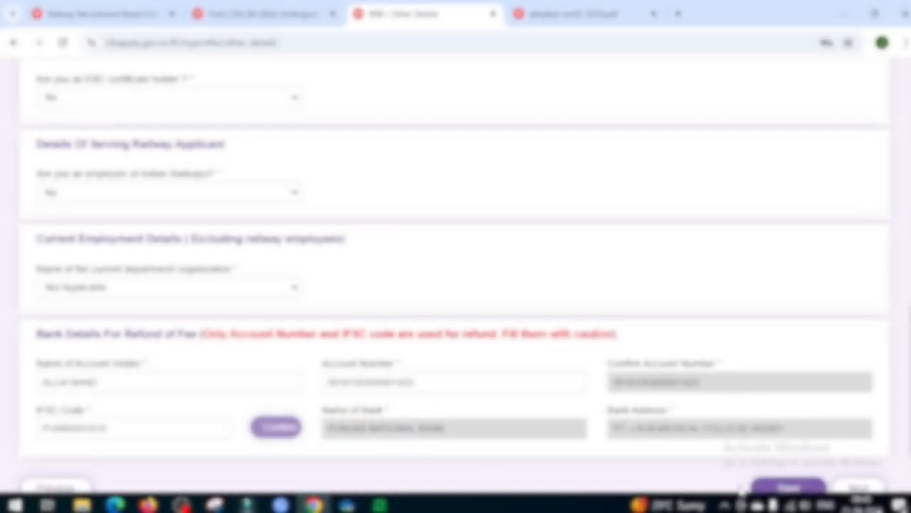
{"action": "left_click", "coordinate": [783, 488]}
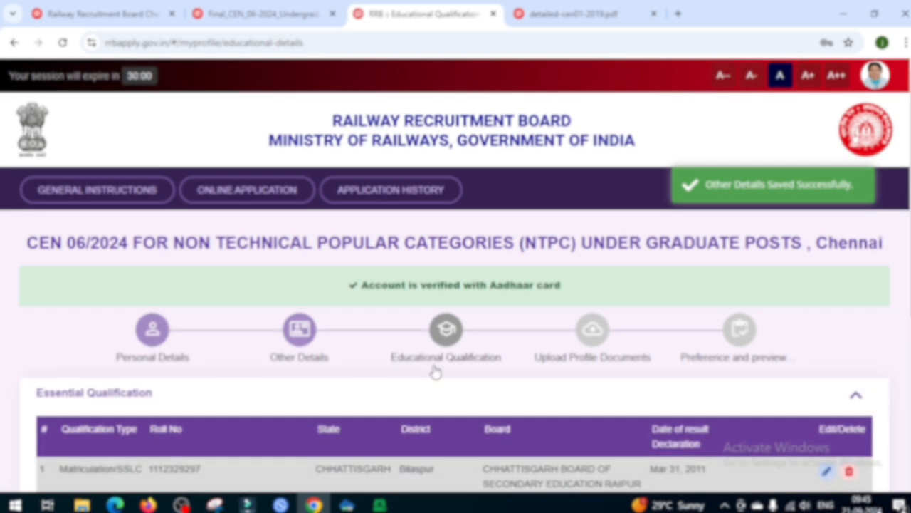
For the new essential qualification, choose 12th (+2 Stage) or its equivalent as both the qualification and the discipline.
{"action": "scroll", "coordinate": [435, 371], "scroll_direction": "down", "scroll_amount": 1}
{"action": "scroll", "coordinate": [436, 371], "scroll_direction": "down", "scroll_amount": 2}
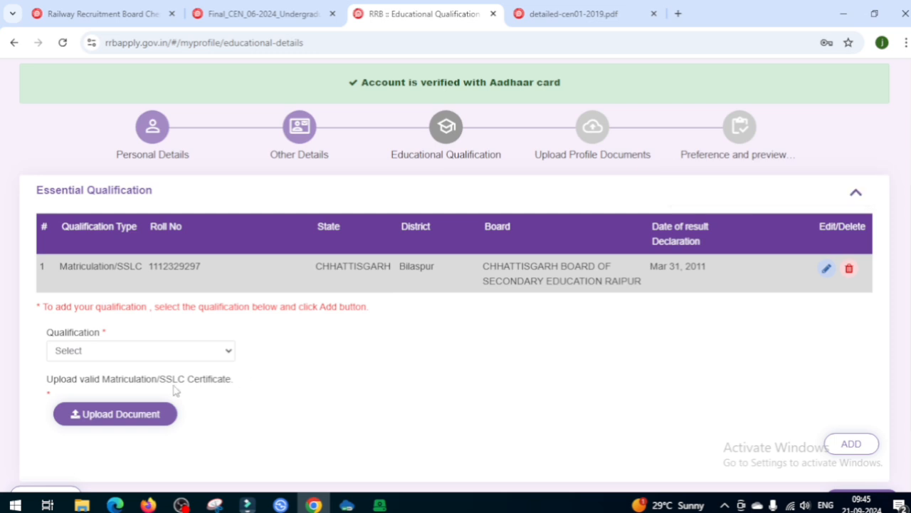
{"action": "left_click", "coordinate": [162, 347]}
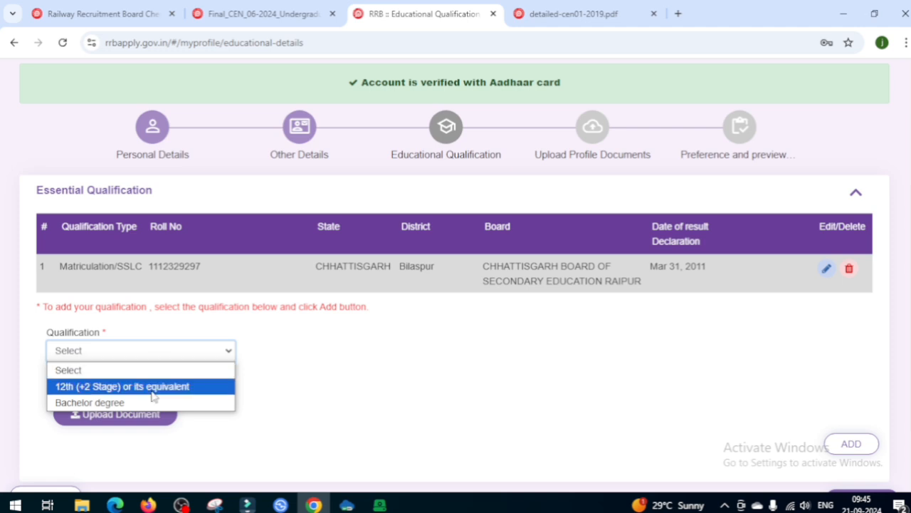
{"action": "left_click", "coordinate": [365, 416]}
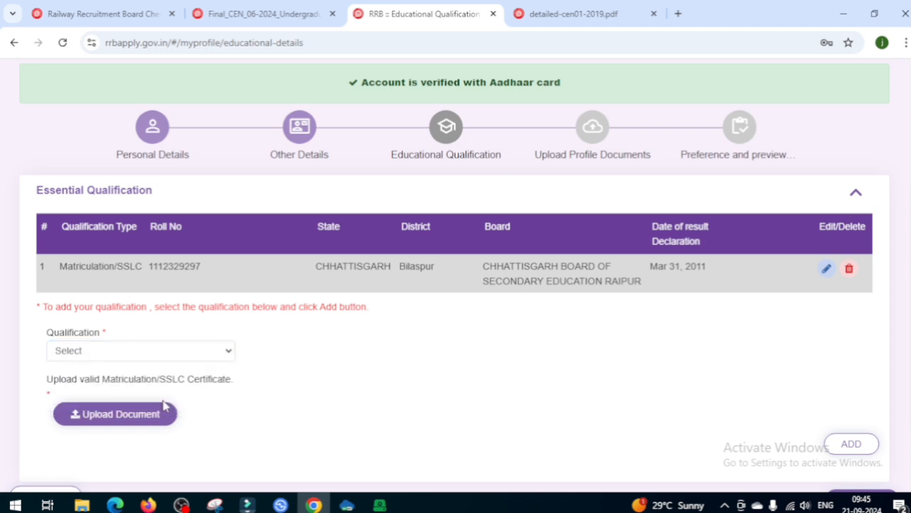
{"action": "left_click", "coordinate": [220, 353]}
{"action": "left_click", "coordinate": [160, 385]}
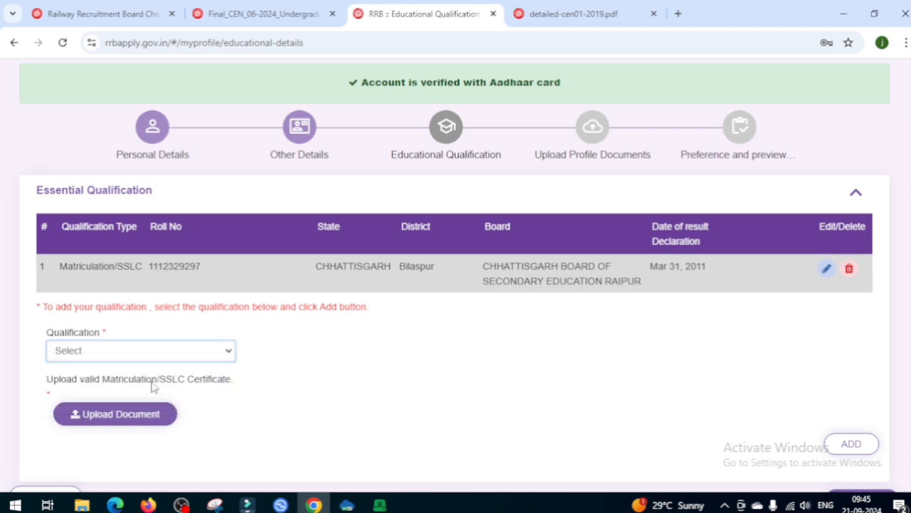
{"action": "left_click", "coordinate": [618, 439]}
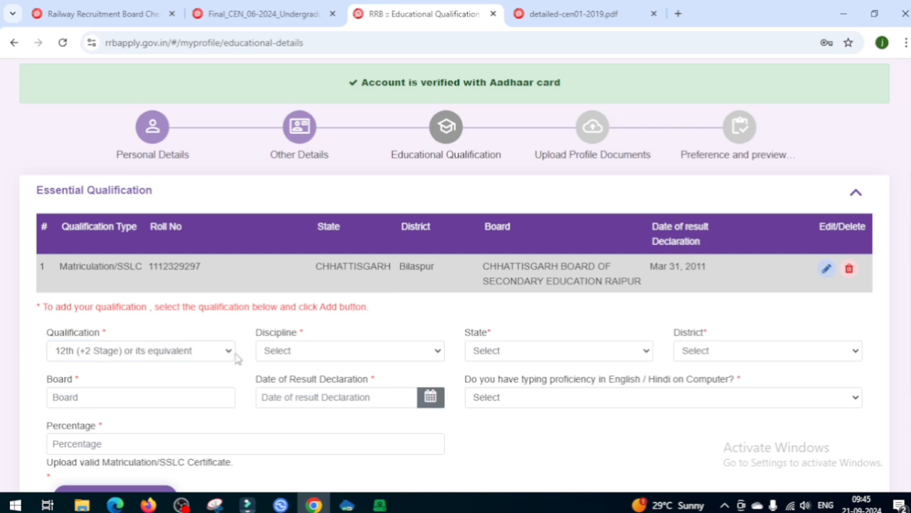
{"action": "scroll", "coordinate": [440, 387], "scroll_direction": "down", "scroll_amount": 1}
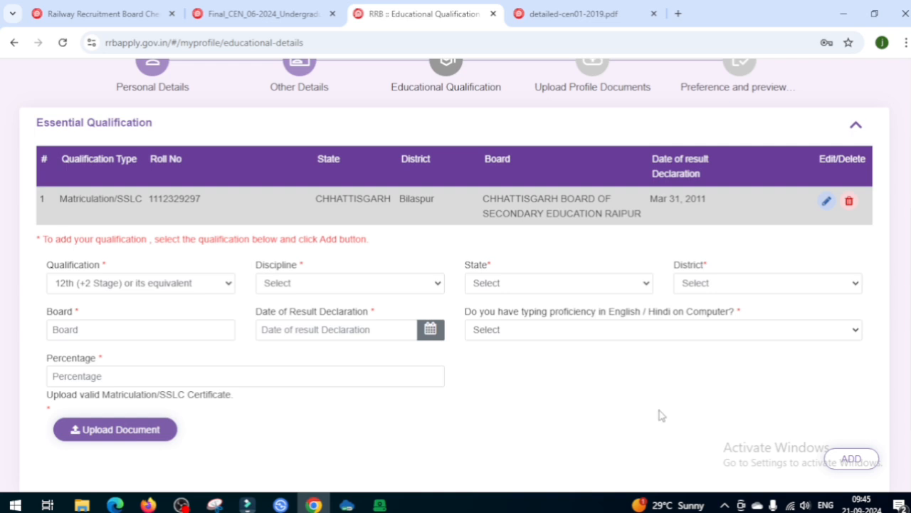
{"action": "left_click", "coordinate": [363, 288]}
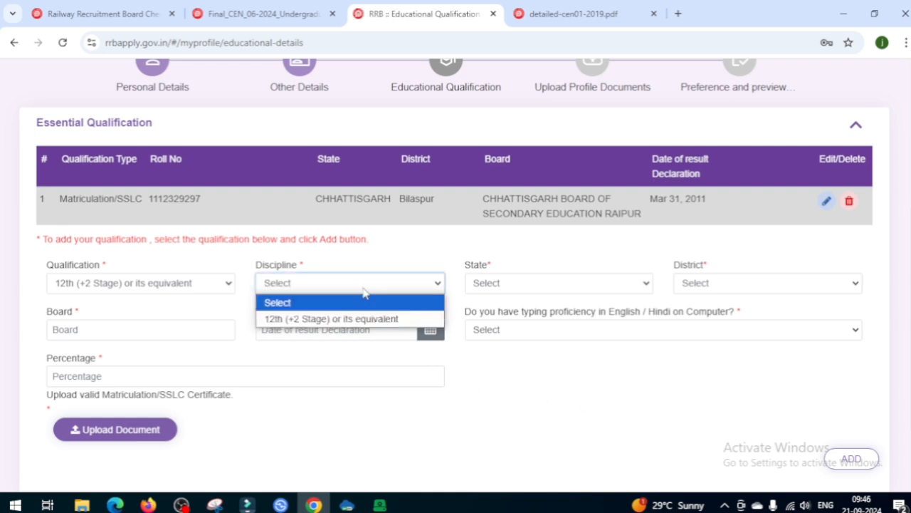
{"action": "left_click", "coordinate": [359, 320]}
Examine the State, District, Board and Date of Result Declaration fields of the 12th qualification.
{"action": "left_click", "coordinate": [495, 285]}
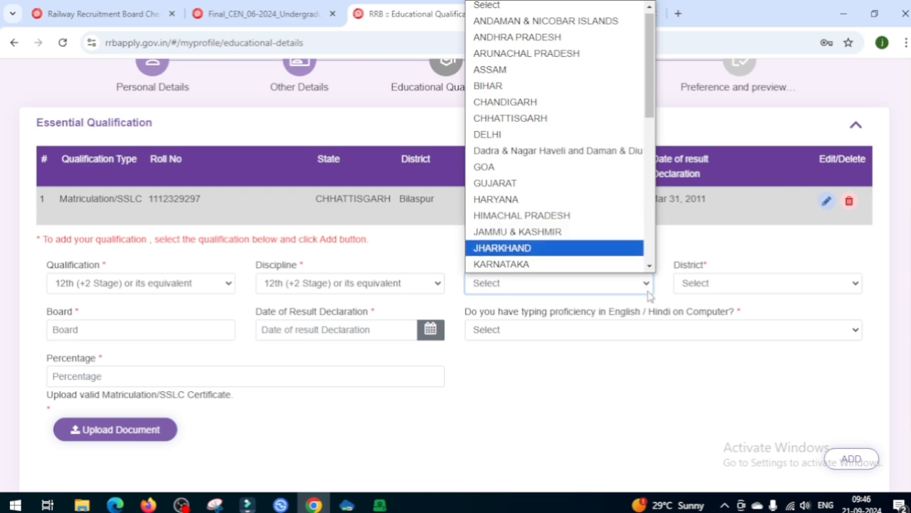
{"action": "left_click", "coordinate": [716, 285]}
{"action": "left_click", "coordinate": [698, 356]}
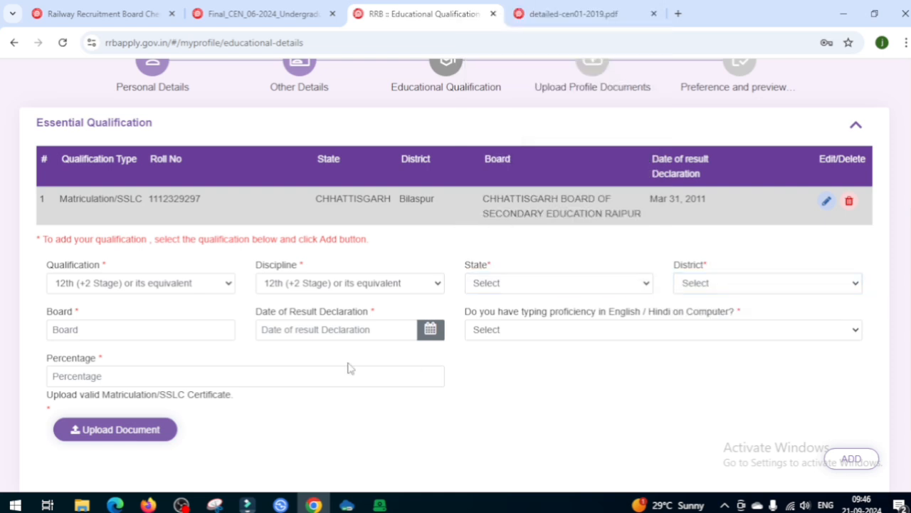
{"action": "left_click", "coordinate": [136, 324]}
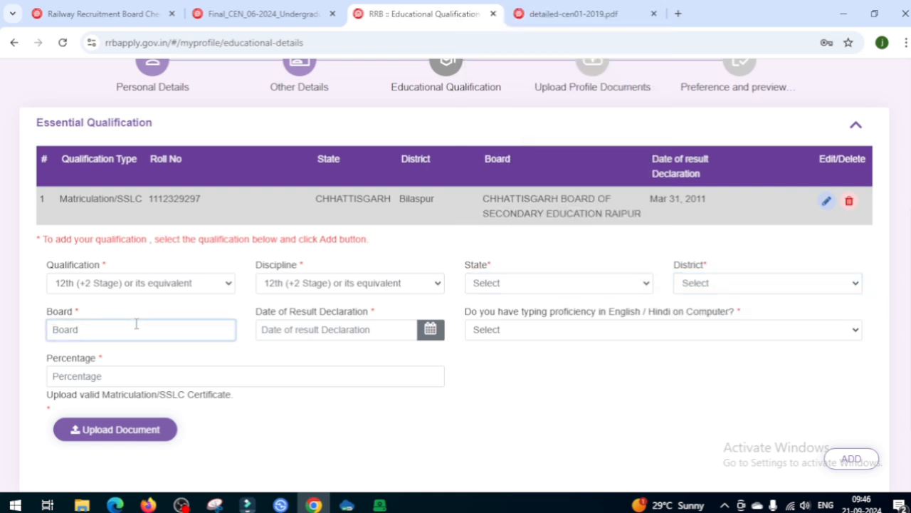
{"action": "left_click", "coordinate": [299, 329]}
{"action": "left_click", "coordinate": [377, 337]}
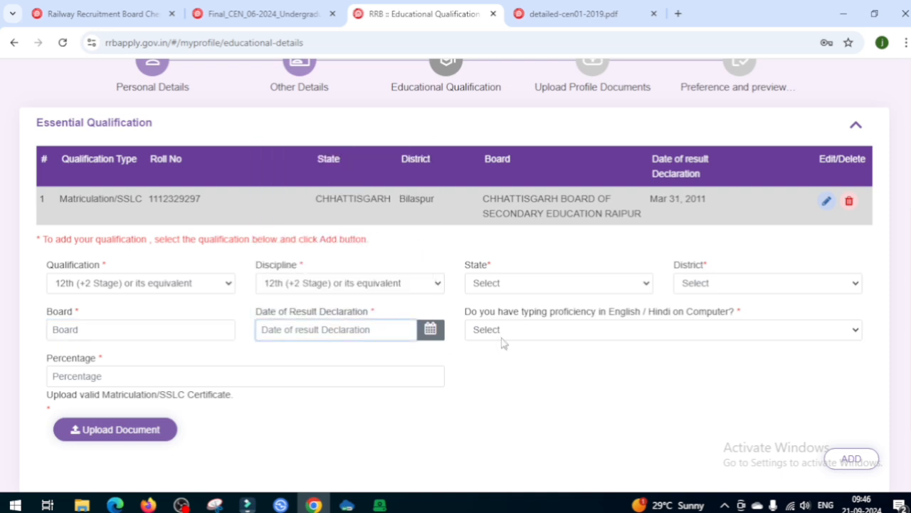
Answer Yes to typing proficiency in English / Hindi on computer and go to the qualification's percentage field.
{"action": "left_click", "coordinate": [550, 336]}
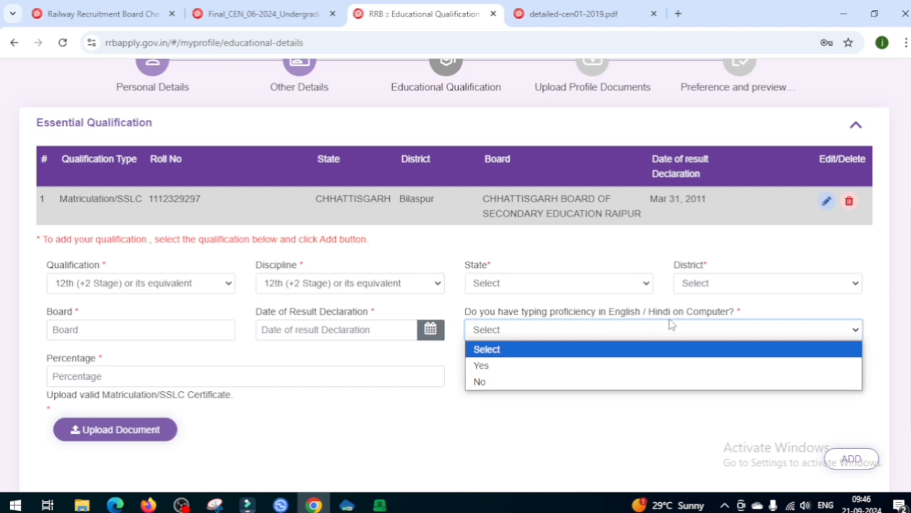
{"action": "left_click", "coordinate": [574, 365]}
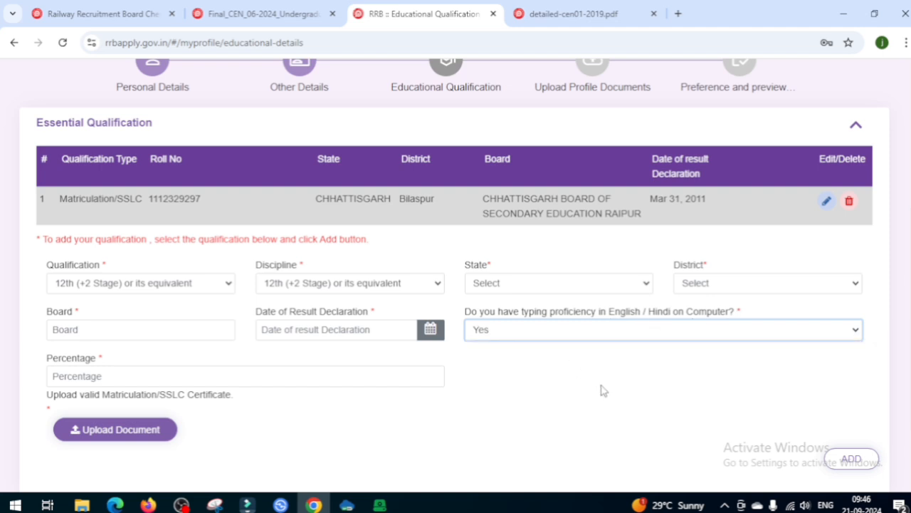
{"action": "left_click", "coordinate": [124, 378]}
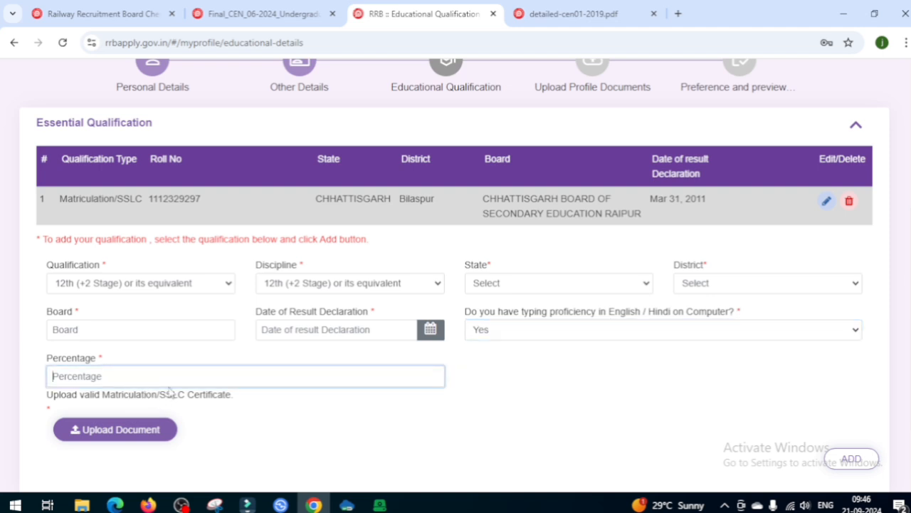
{"action": "left_click", "coordinate": [180, 443]}
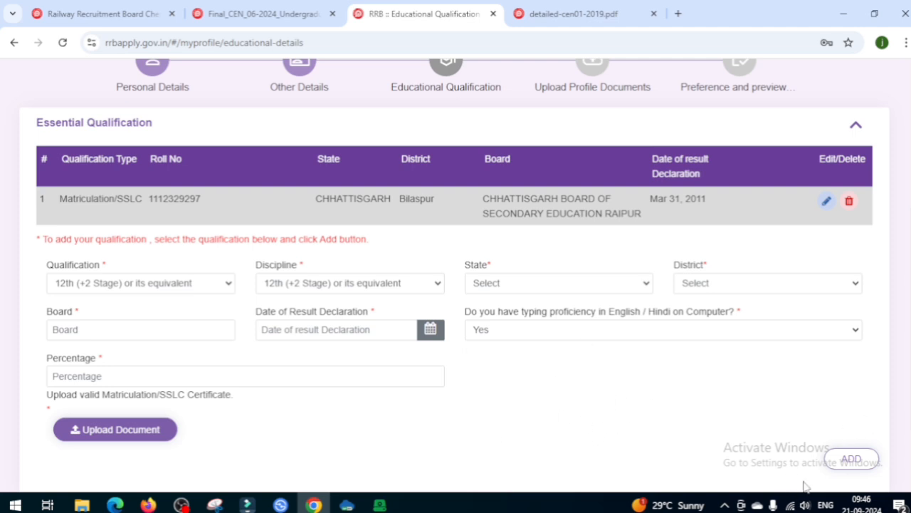
{"action": "left_click", "coordinate": [131, 374]}
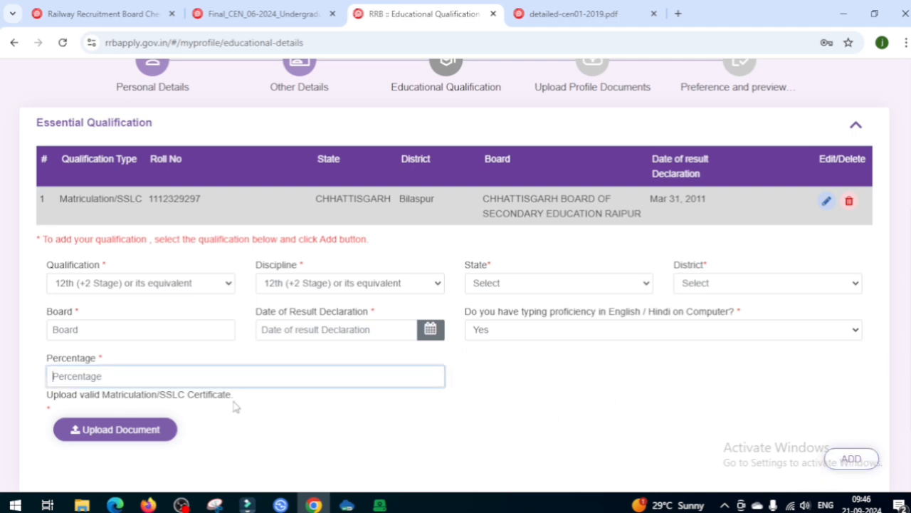
{"action": "left_click_drag", "start_coordinate": [258, 408], "coordinate": [270, 432]}
{"action": "left_click", "coordinate": [269, 432]}
{"action": "left_click", "coordinate": [190, 375]}
{"action": "left_click", "coordinate": [212, 409]}
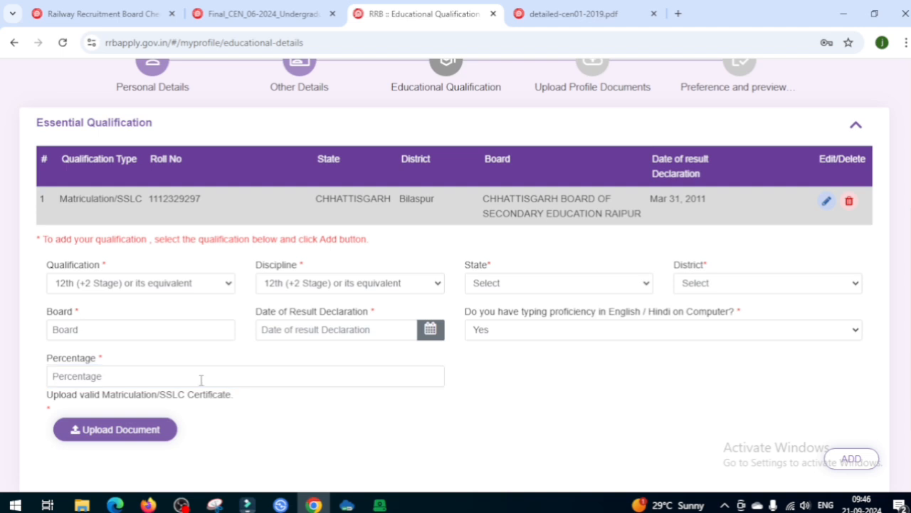
{"action": "left_click", "coordinate": [202, 380]}
{"action": "left_click", "coordinate": [240, 415]}
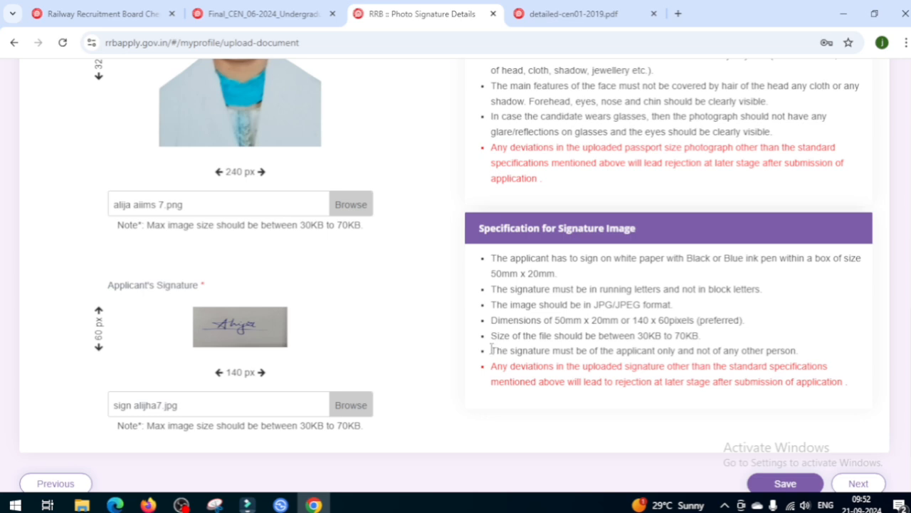
Proceed to the post preferences and add SR Commercial Cum Ticket Clerk, ICF Accounts Clerk Cum Typist and SR Junior Clerk Cum Typist, in that order.
{"action": "left_click", "coordinate": [856, 484]}
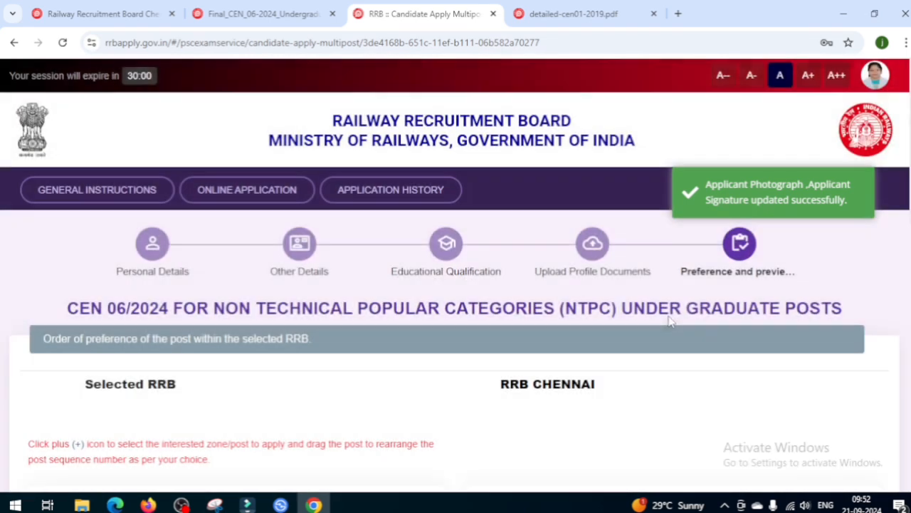
{"action": "scroll", "coordinate": [696, 317], "scroll_direction": "down", "scroll_amount": 5}
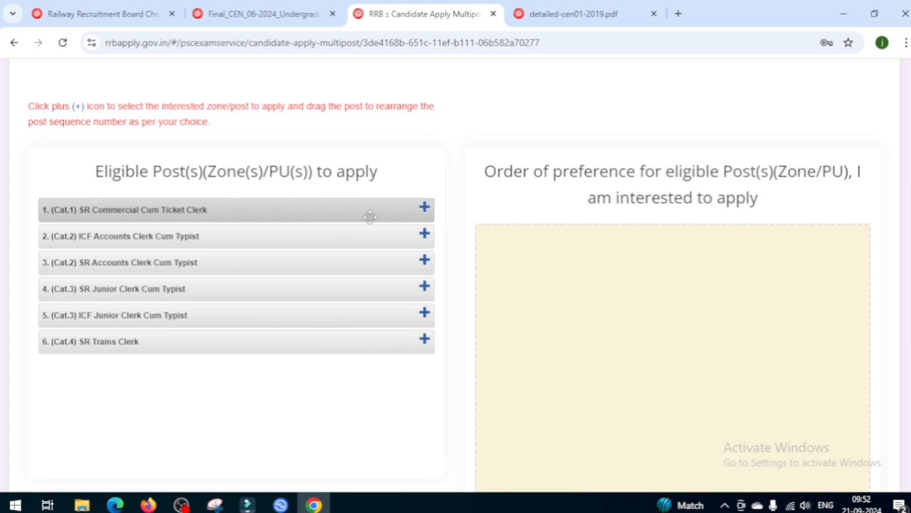
{"action": "left_click", "coordinate": [425, 208]}
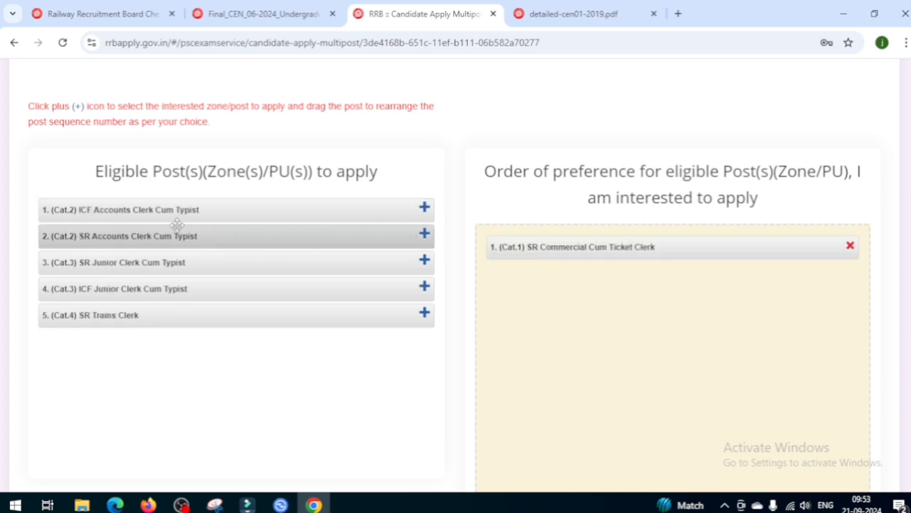
{"action": "left_click", "coordinate": [423, 208]}
{"action": "left_click", "coordinate": [424, 234]}
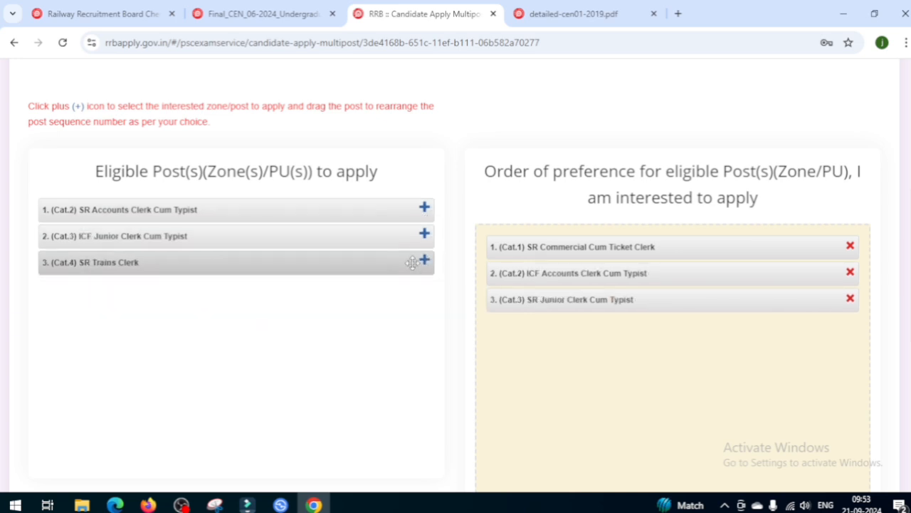
Add ICF Junior Clerk Cum Typist, SR Trains Clerk and SR Accounts Clerk Cum Typist as preferences 4 to 6, and go to the Declaration section.
{"action": "left_click", "coordinate": [423, 237]}
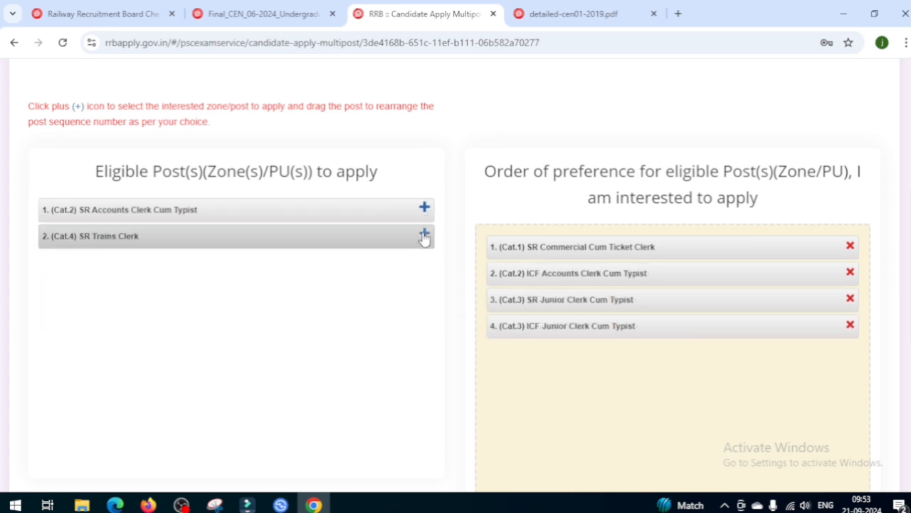
{"action": "left_click", "coordinate": [424, 235]}
{"action": "left_click", "coordinate": [424, 208]}
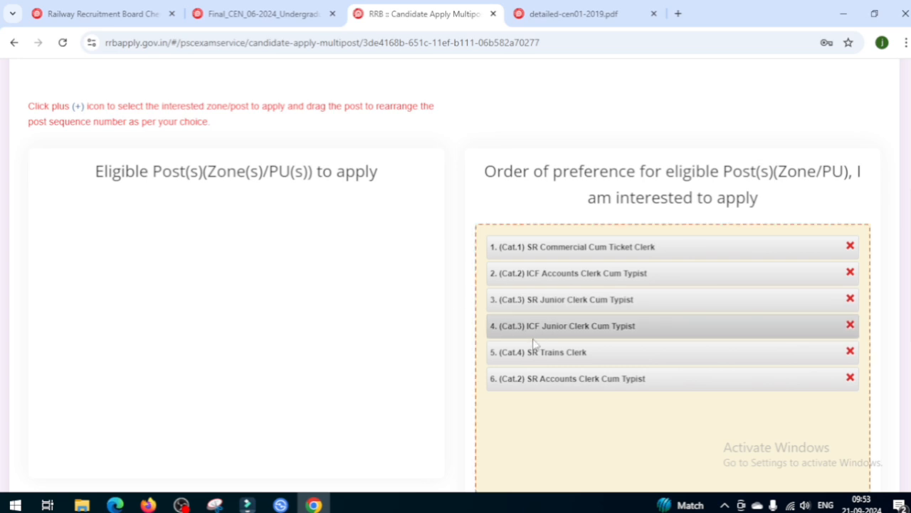
{"action": "scroll", "coordinate": [583, 430], "scroll_direction": "down", "scroll_amount": 4}
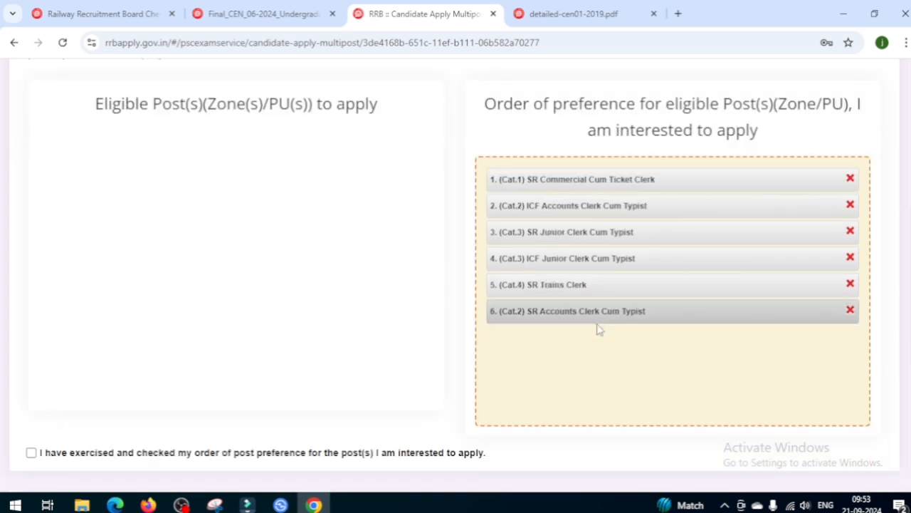
{"action": "scroll", "coordinate": [482, 368], "scroll_direction": "down", "scroll_amount": 1}
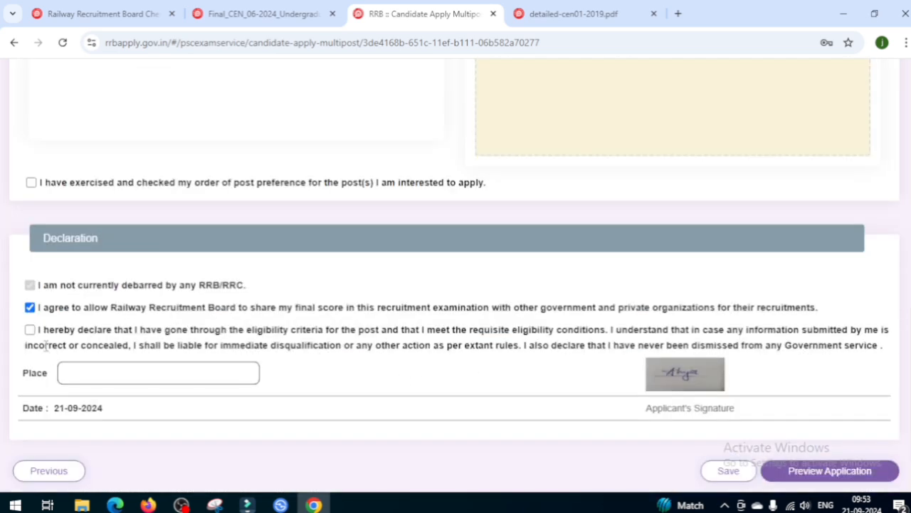